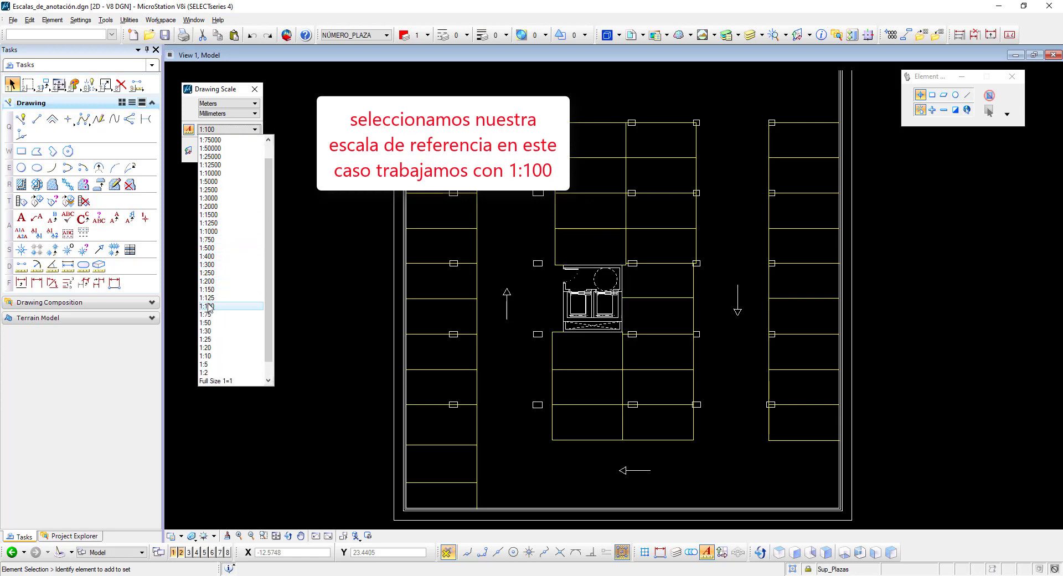
Set the annotation scale to 1:100 and create a new text style named "texto 2mm".
{"action": "left_click", "coordinate": [209, 306]}
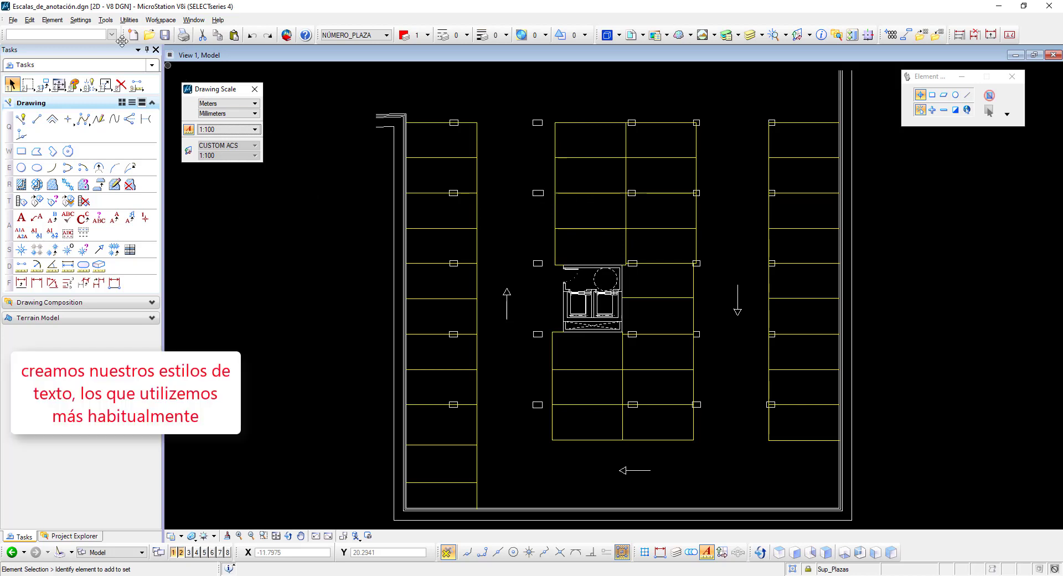
{"action": "left_click", "coordinate": [58, 21]}
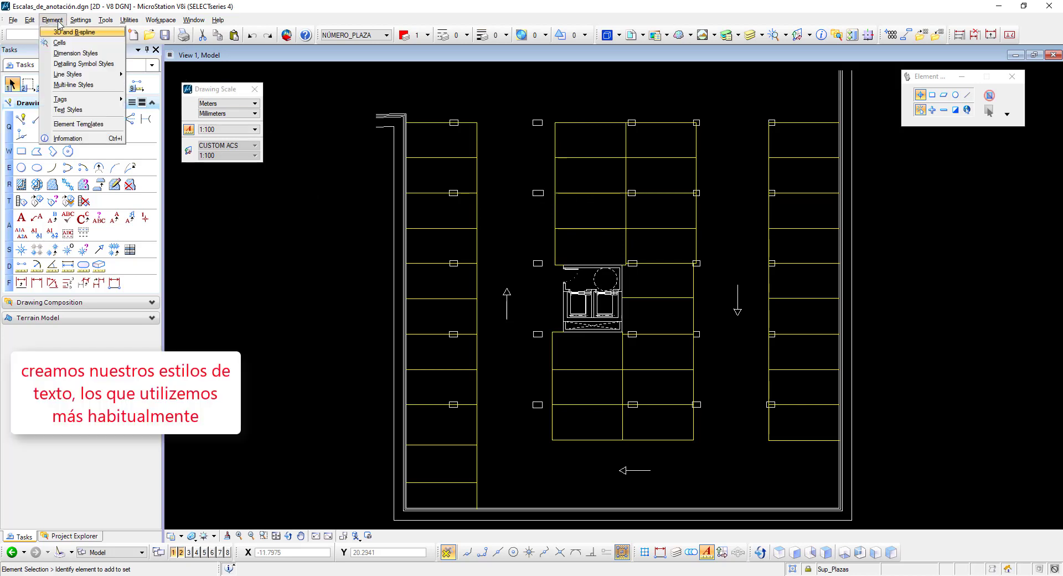
{"action": "left_click", "coordinate": [76, 111]}
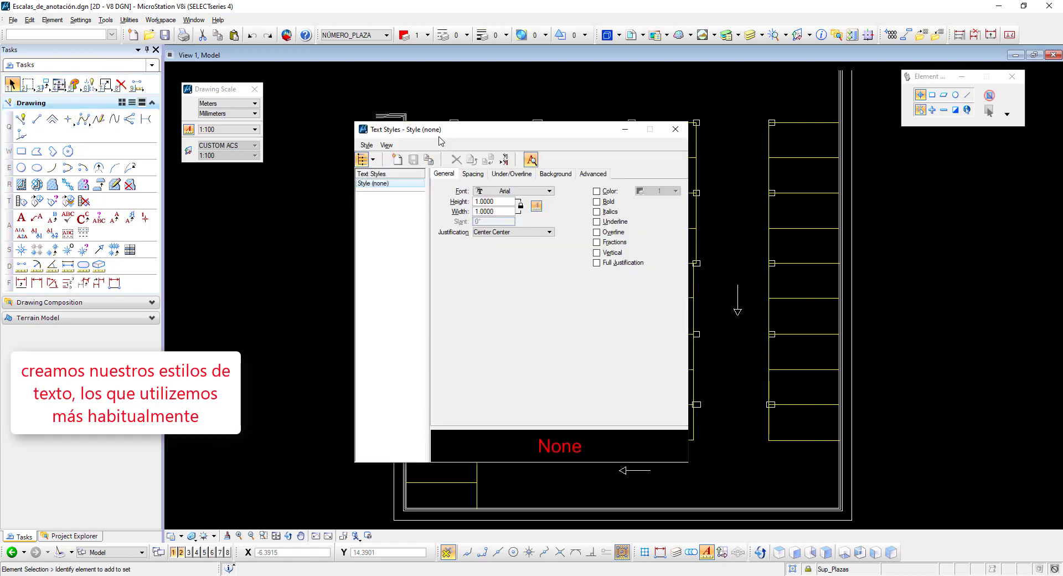
{"action": "left_click_drag", "start_coordinate": [439, 130], "coordinate": [330, 171]}
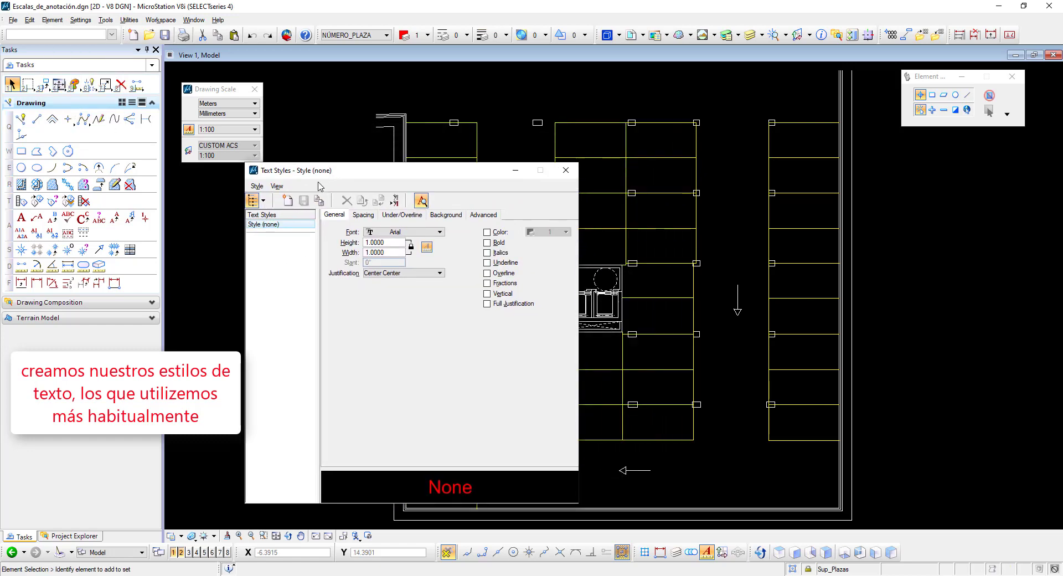
{"action": "left_click", "coordinate": [288, 201]}
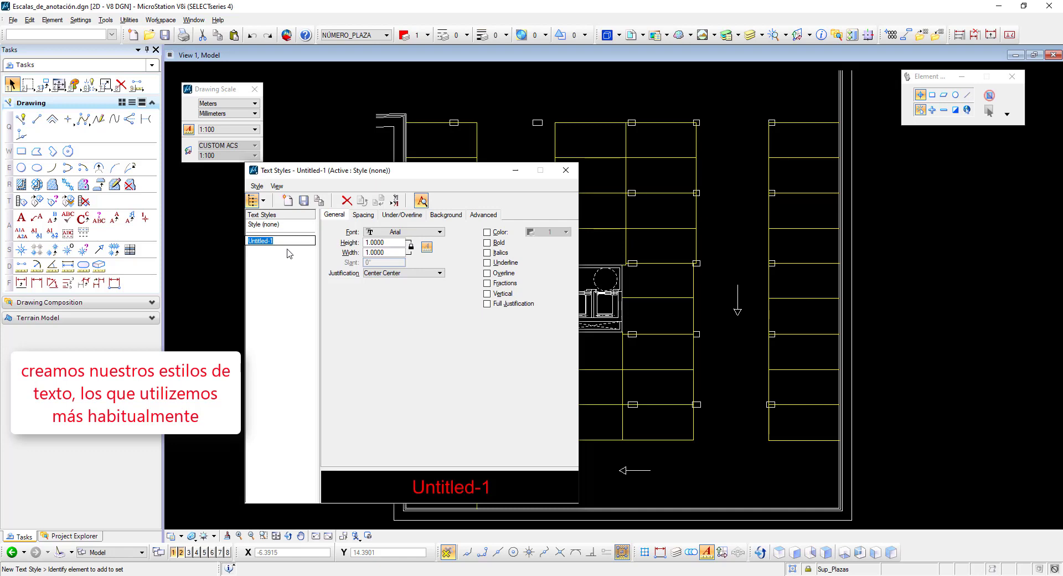
{"action": "type", "text": "texto 2mm"}
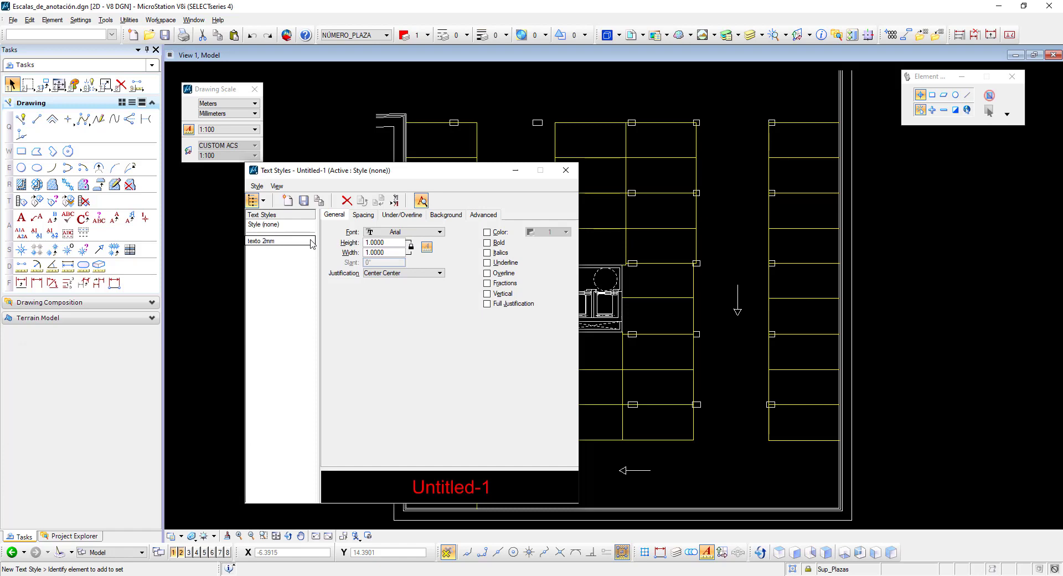
{"action": "key", "text": "Return"}
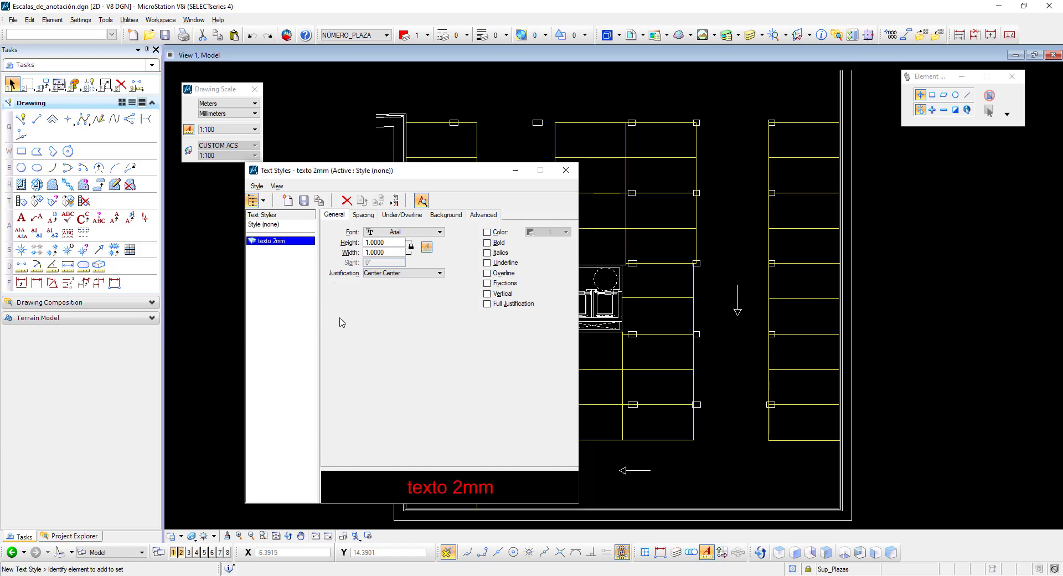
Give the texto 2mm style a height and width of 0.002 and the Arial Narrow font, and save it.
{"action": "left_click", "coordinate": [386, 244]}
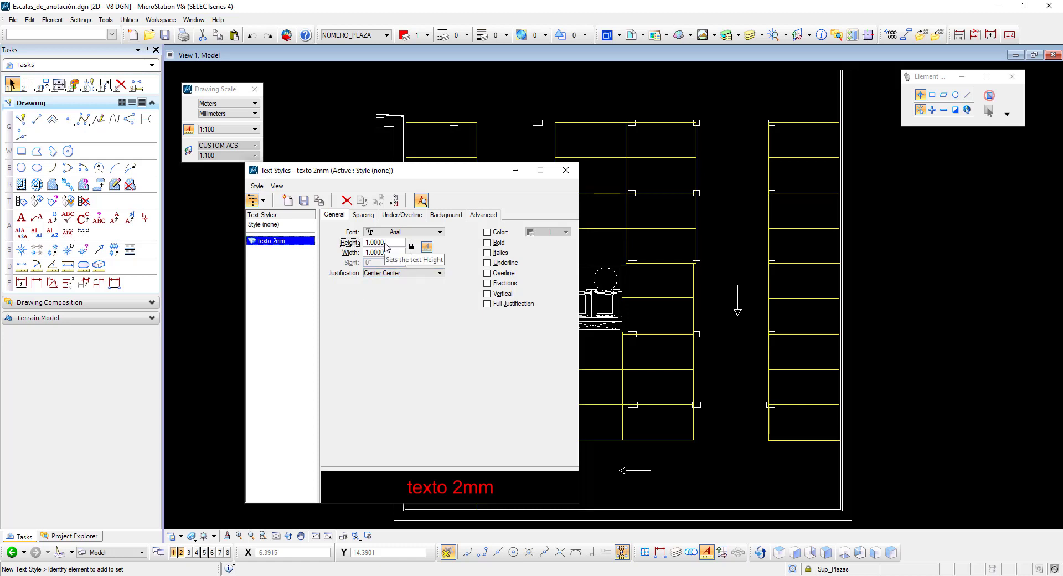
{"action": "left_click_drag", "start_coordinate": [388, 243], "coordinate": [357, 247]}
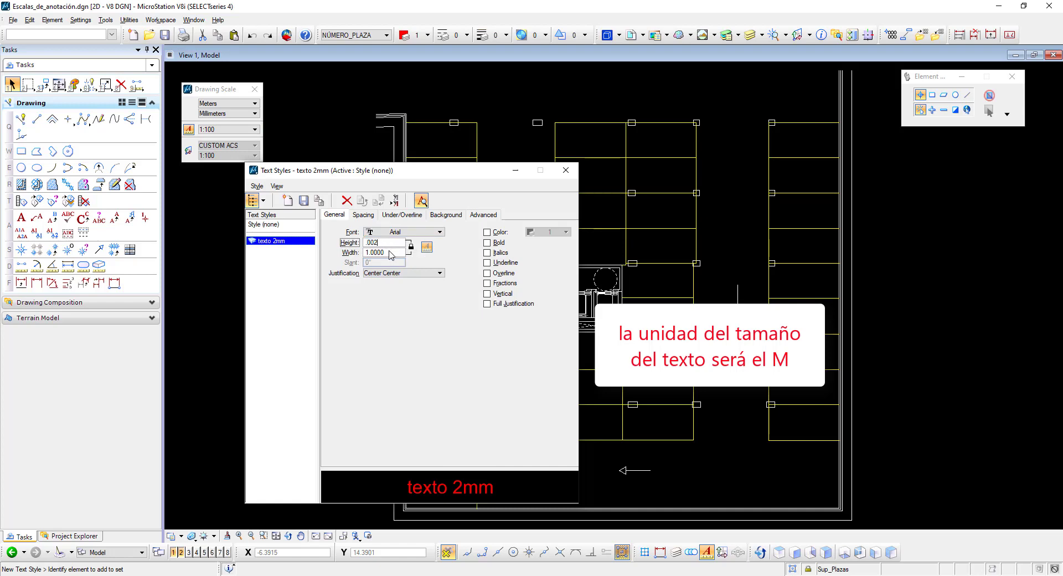
{"action": "left_click", "coordinate": [390, 253]}
{"action": "left_click", "coordinate": [403, 233]}
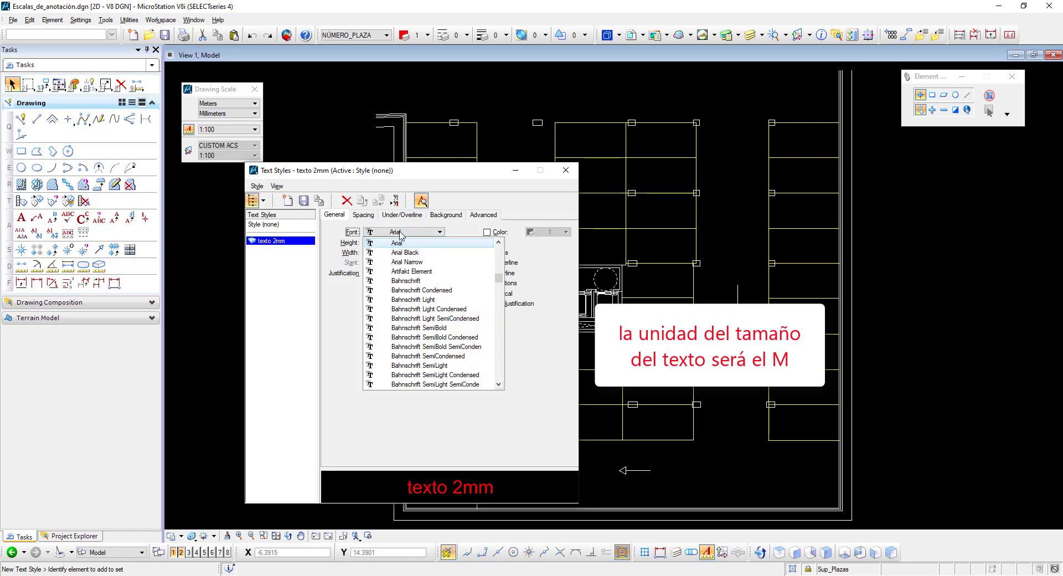
{"action": "left_click", "coordinate": [400, 262]}
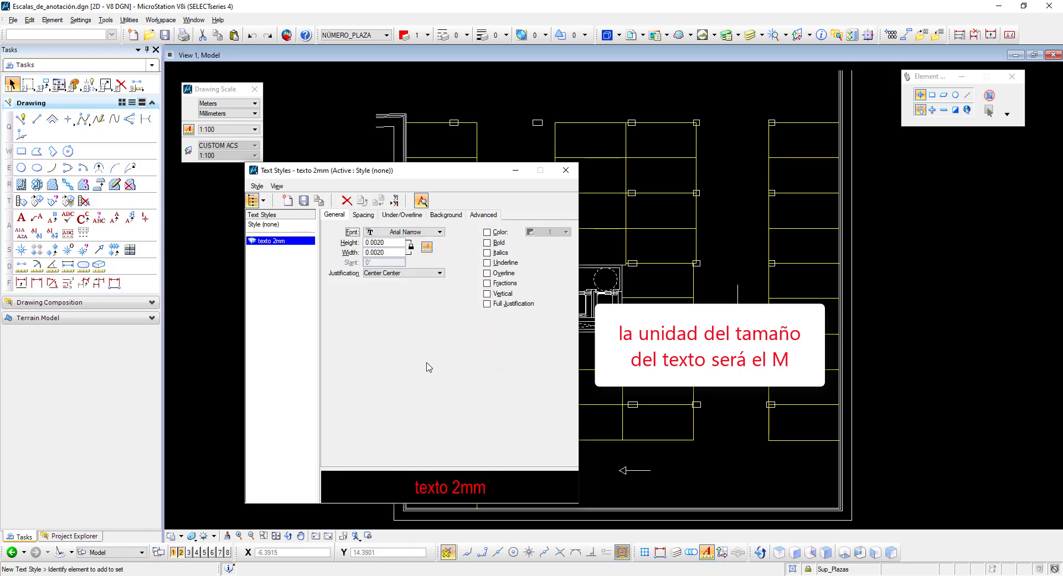
{"action": "left_click", "coordinate": [303, 201]}
Create another text style named "texto 2.5mm".
{"action": "left_click", "coordinate": [287, 201]}
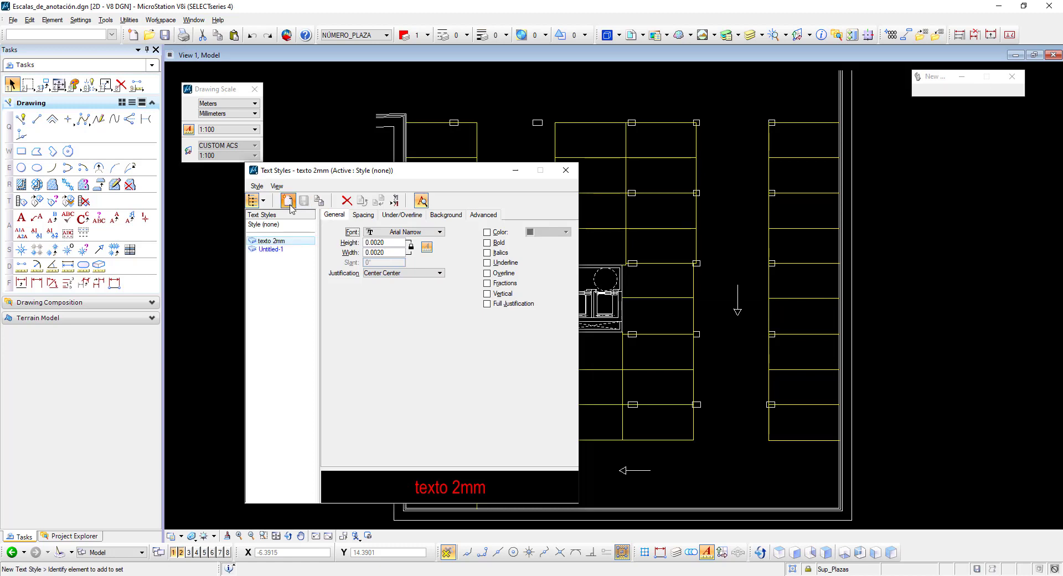
{"action": "type", "text": "texto"}
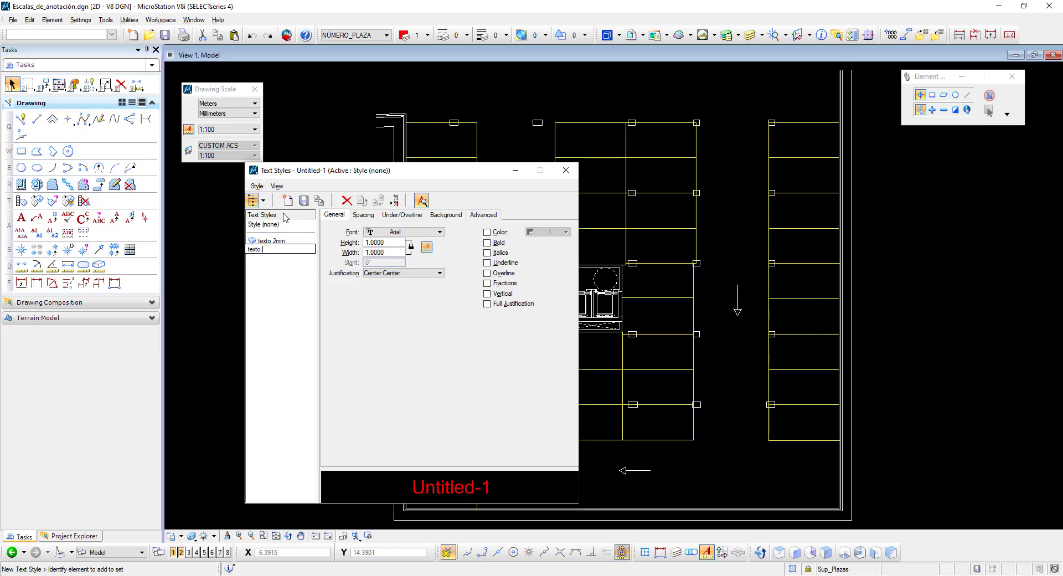
{"action": "type", "text": " 2.5mm"}
{"action": "key", "text": "Return"}
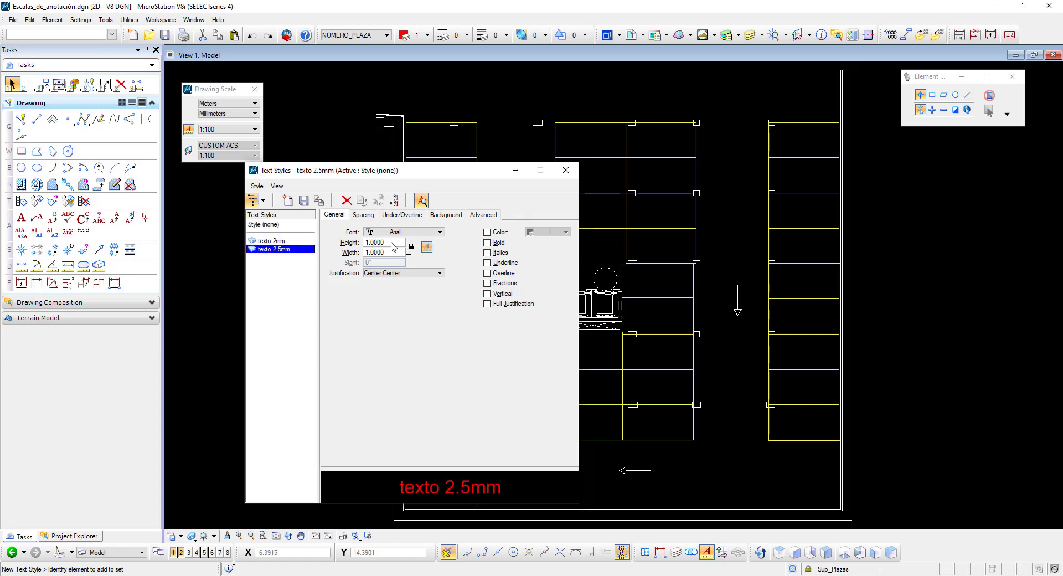
Set the texto 2.5mm style to height and width 0.0025 with the Arial Narrow font, save it, and close the text styles.
{"action": "left_click_drag", "start_coordinate": [394, 247], "coordinate": [365, 245]}
{"action": "key", "text": "BackSpace"}
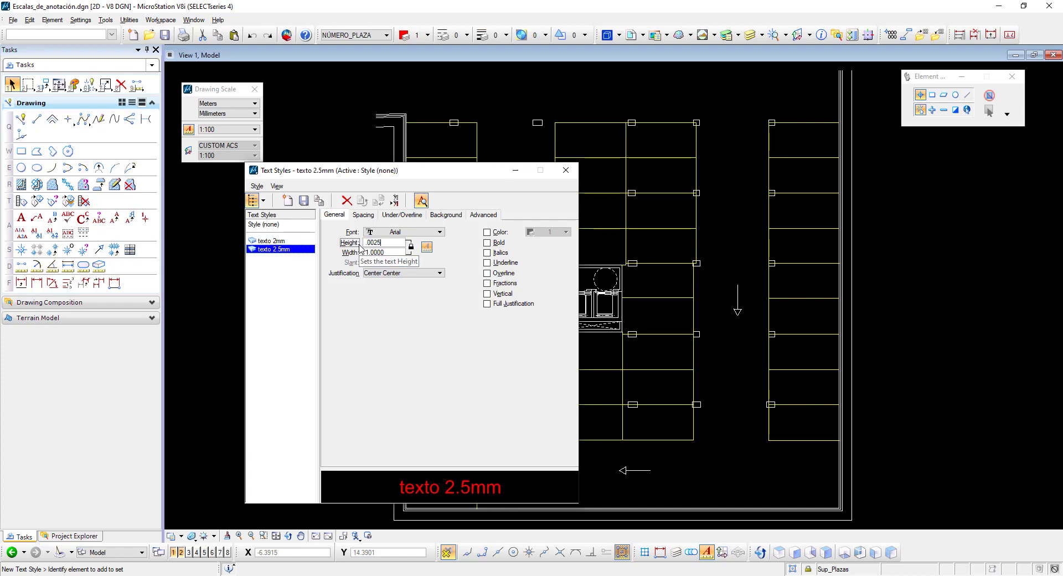
{"action": "key", "text": "Tab"}
{"action": "left_click", "coordinate": [391, 231]}
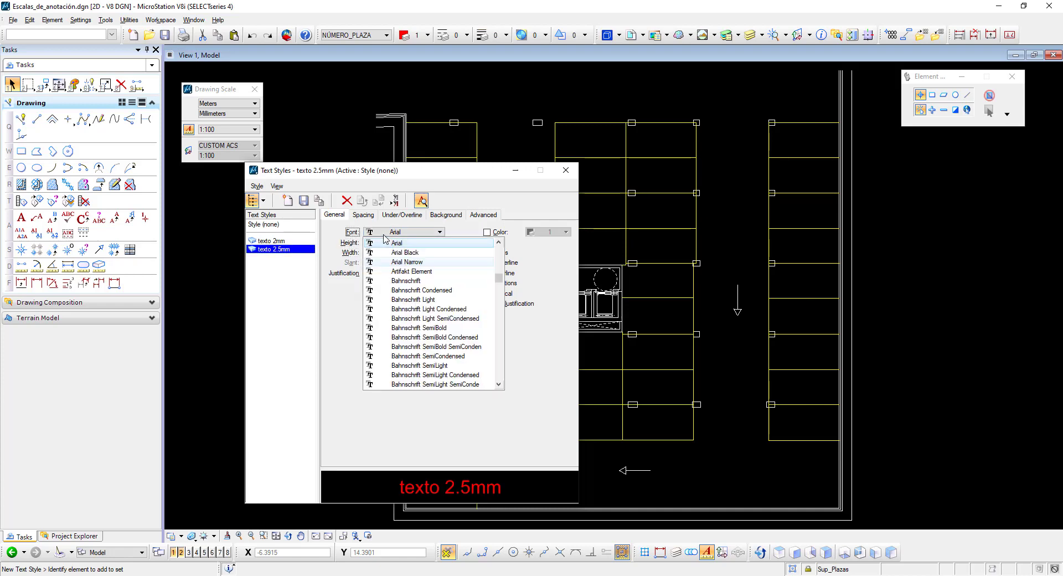
{"action": "left_click", "coordinate": [397, 262]}
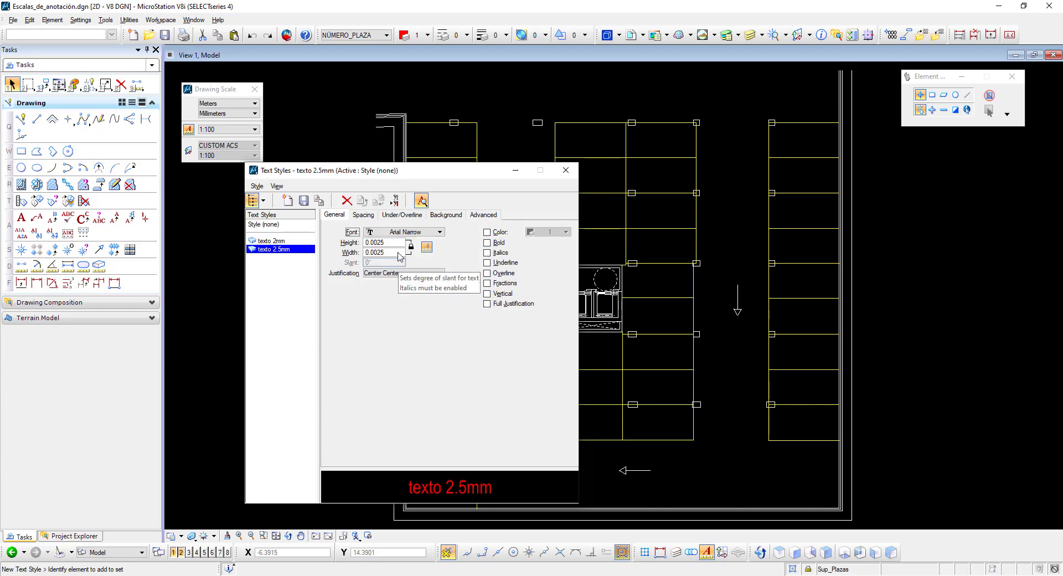
{"action": "left_click", "coordinate": [303, 201]}
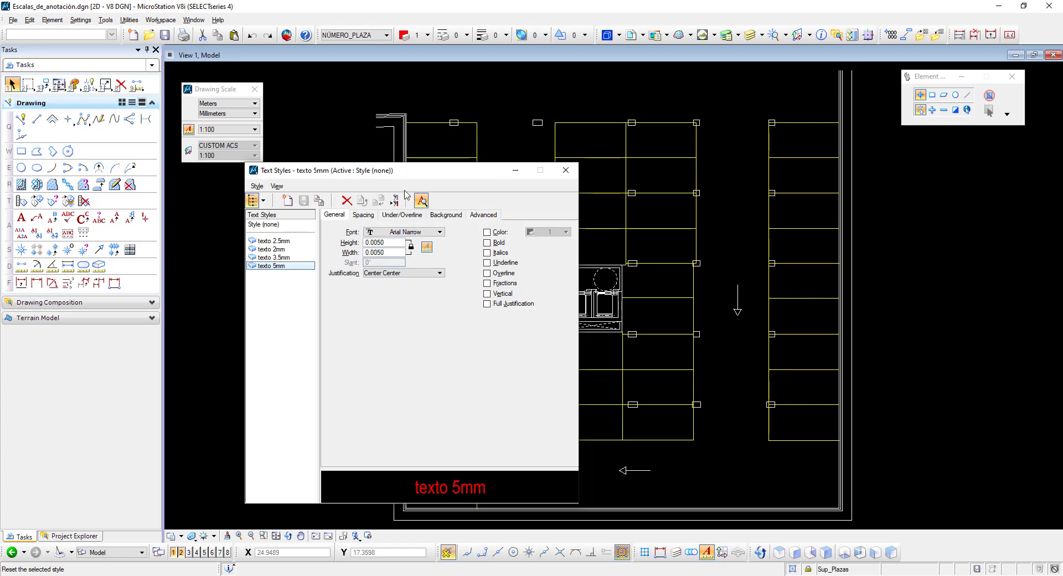
{"action": "left_click", "coordinate": [565, 172]}
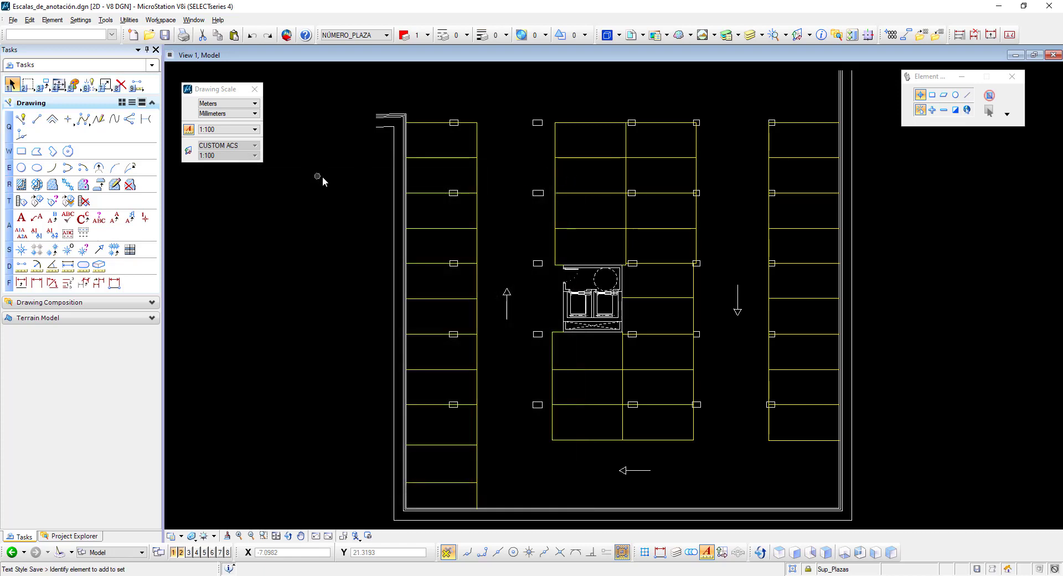
Start the Place Text tool on the NÚMERO_PLAZA level using the texto 3.5mm text style.
{"action": "left_click", "coordinate": [21, 220]}
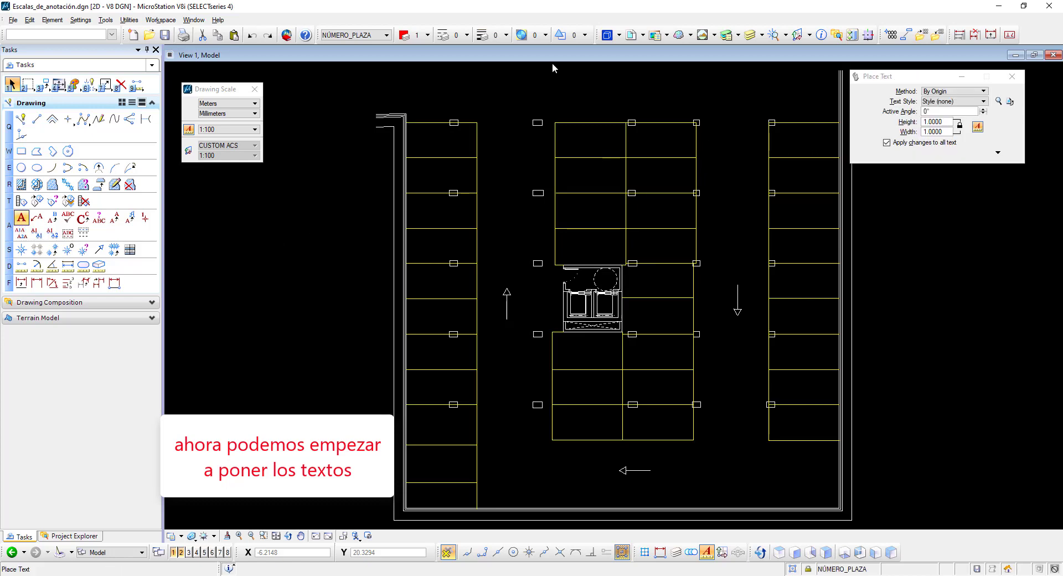
{"action": "left_click", "coordinate": [357, 35]}
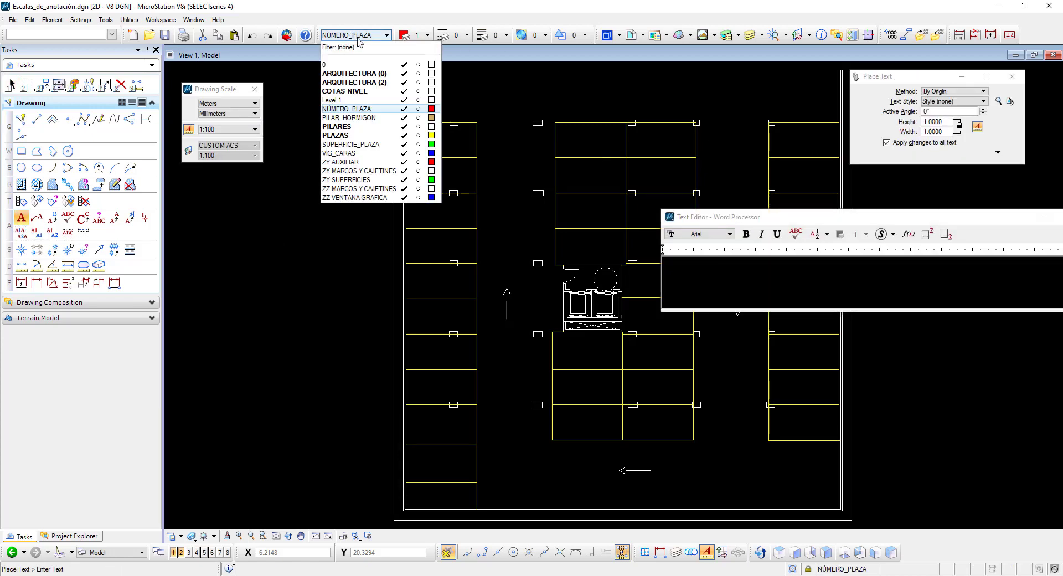
{"action": "left_click", "coordinate": [346, 109]}
{"action": "left_click", "coordinate": [963, 102]}
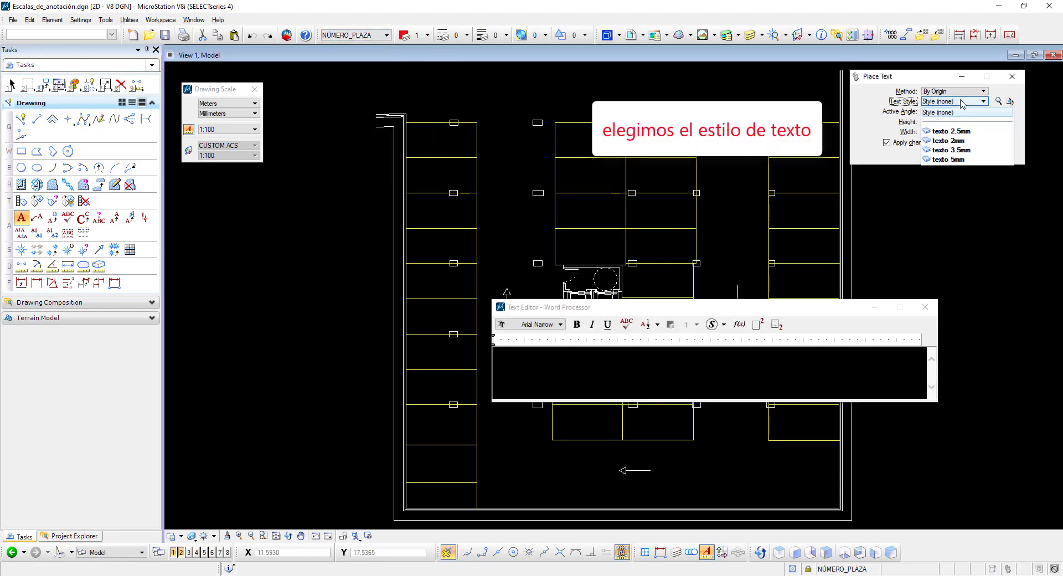
{"action": "left_click", "coordinate": [960, 150]}
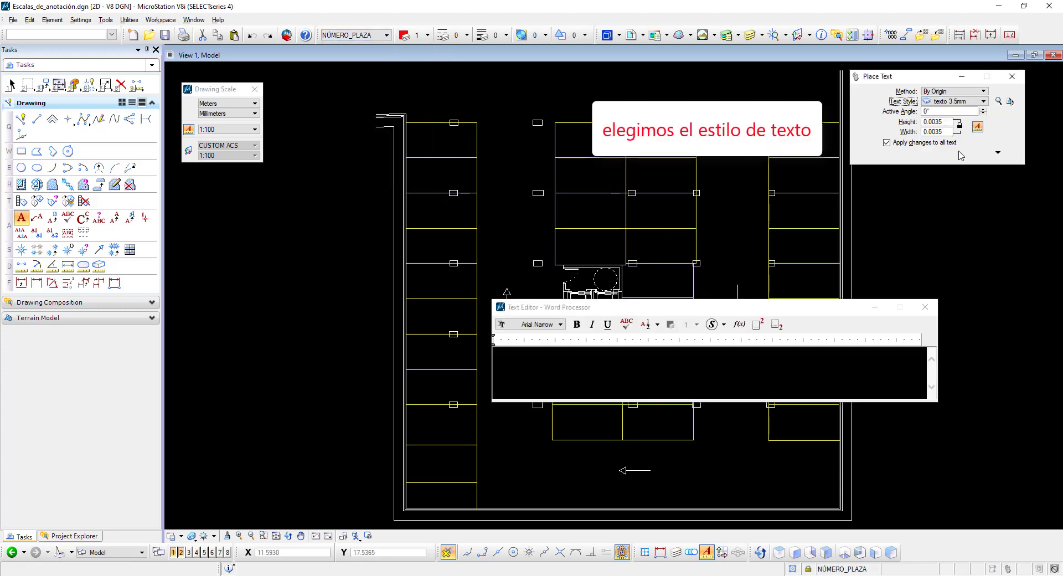
Place the text "1" in the middle of the uppermost parking space of the easternmost column and close the text editor.
{"action": "left_click", "coordinate": [710, 355]}
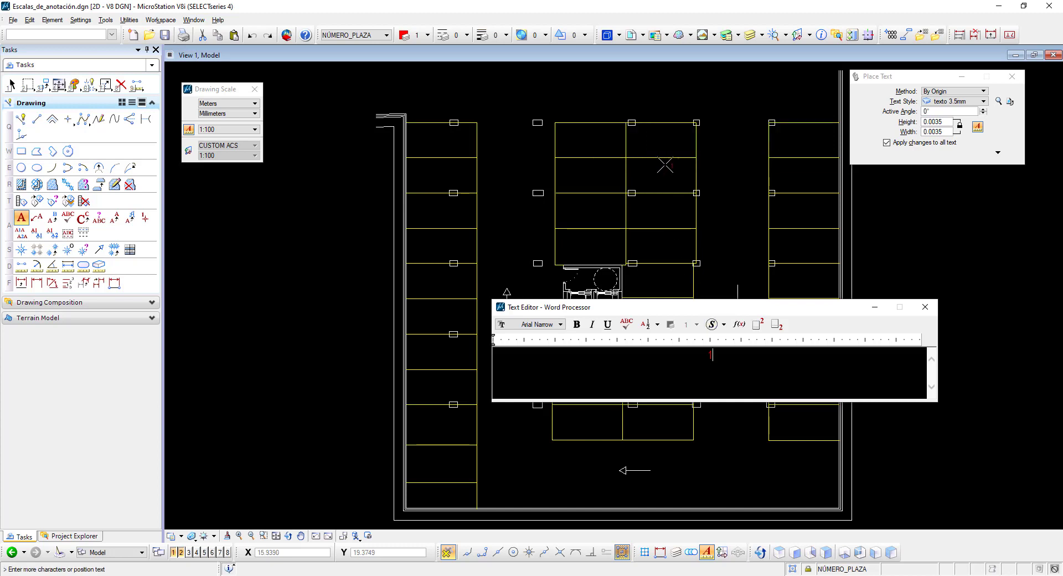
{"action": "scroll", "coordinate": [563, 166], "scroll_direction": "down", "scroll_amount": 2}
{"action": "scroll", "coordinate": [764, 158], "scroll_direction": "up", "scroll_amount": 3}
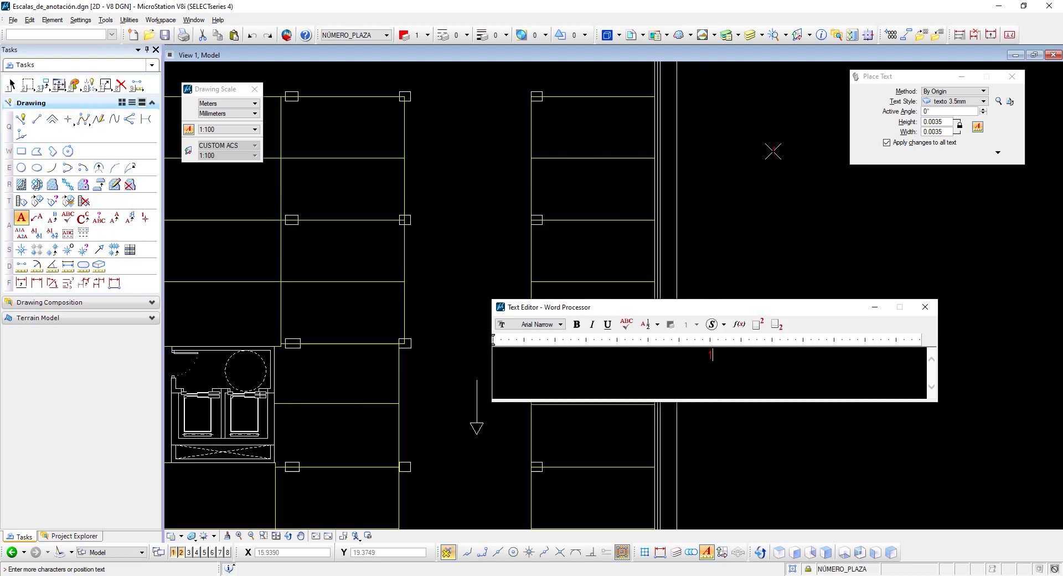
{"action": "left_click", "coordinate": [593, 128]}
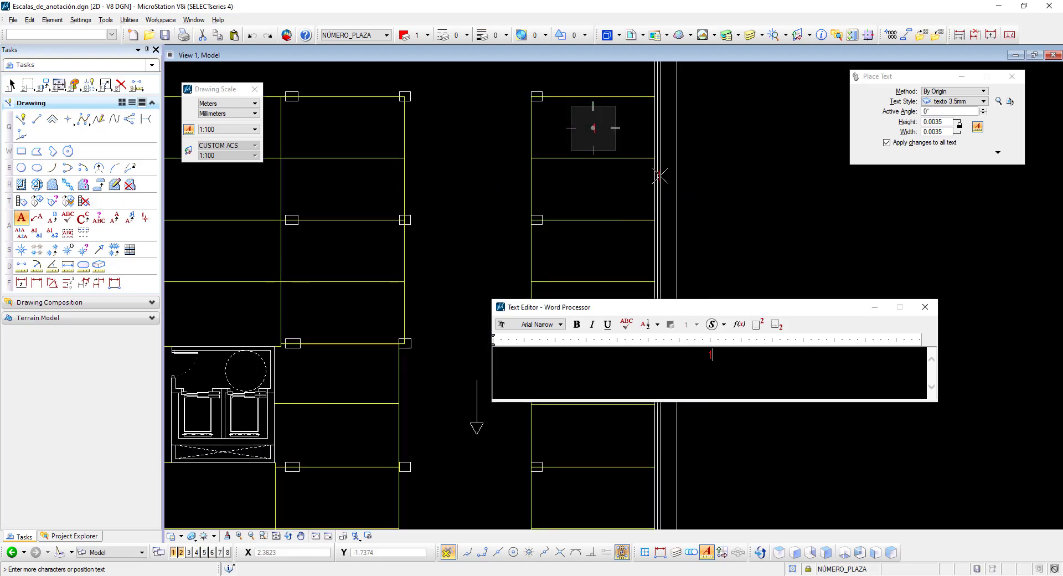
{"action": "left_click", "coordinate": [929, 310]}
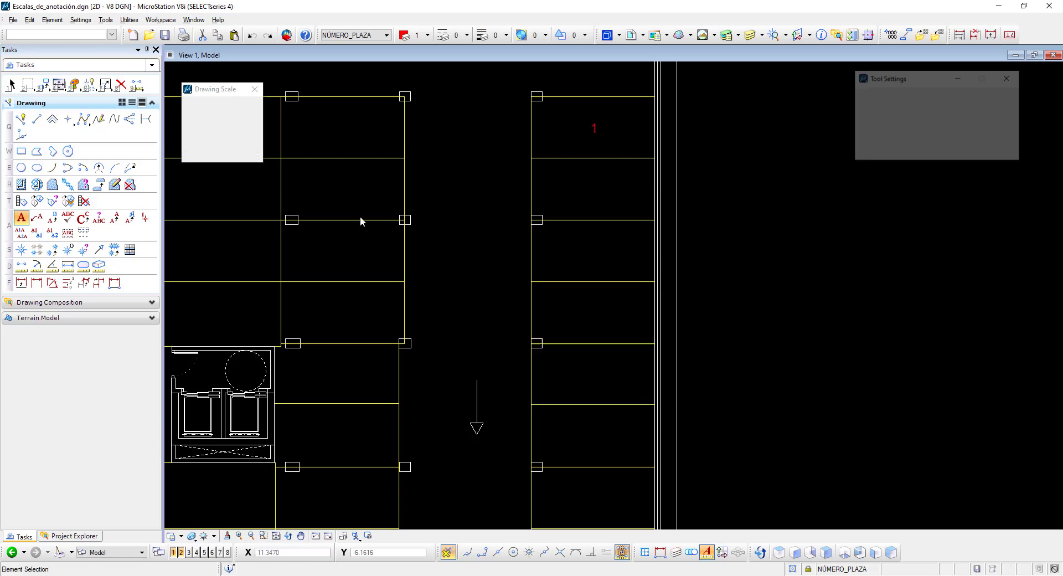
Copy and increment the number 1 by 1 into the four parking spaces below it, numbering them 2 to 5.
{"action": "left_click", "coordinate": [21, 232]}
{"action": "left_click", "coordinate": [593, 127]}
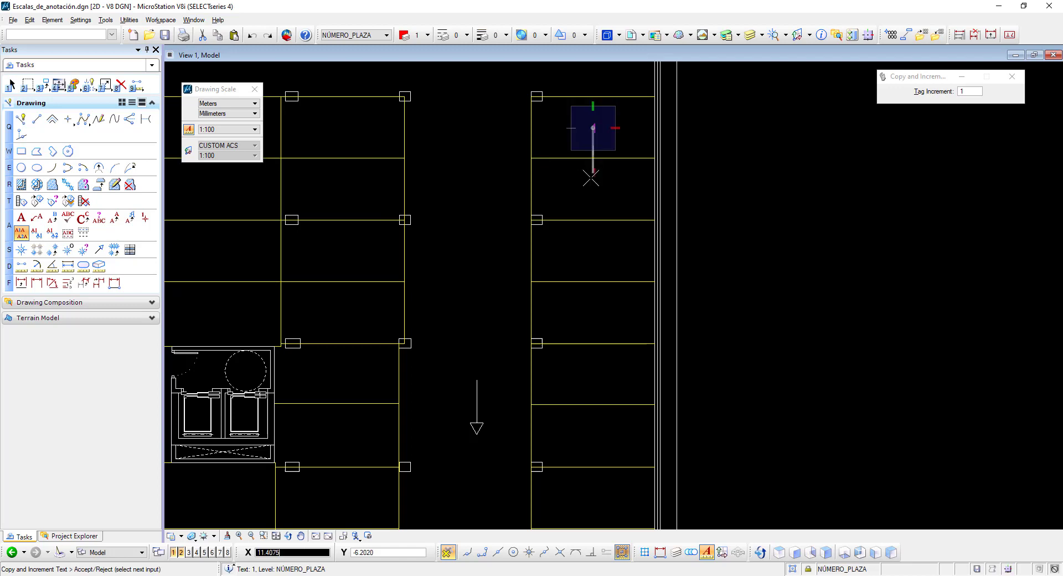
{"action": "left_click", "coordinate": [593, 187]}
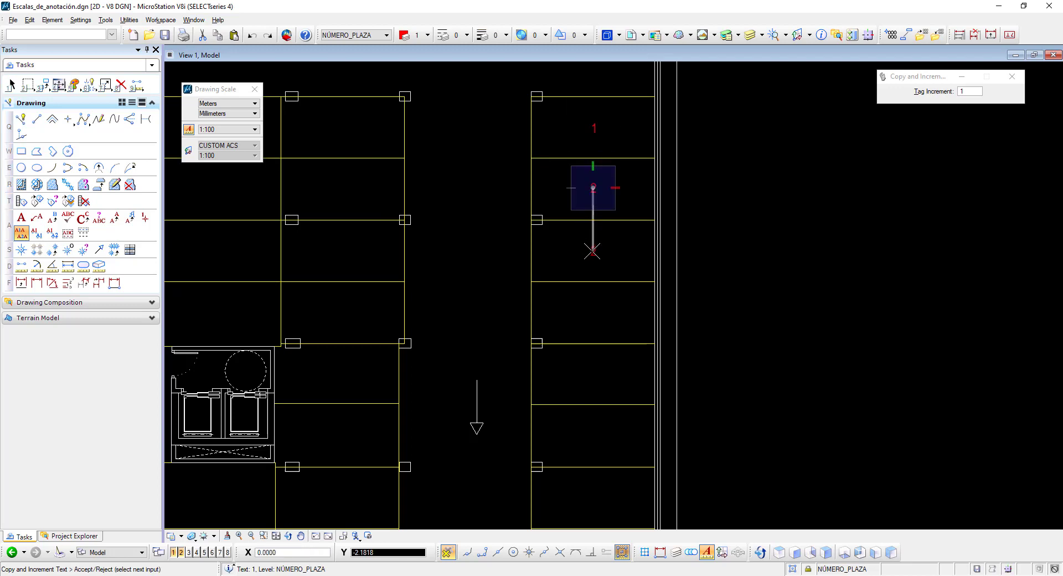
{"action": "left_click", "coordinate": [593, 251]}
{"action": "left_click", "coordinate": [593, 312]}
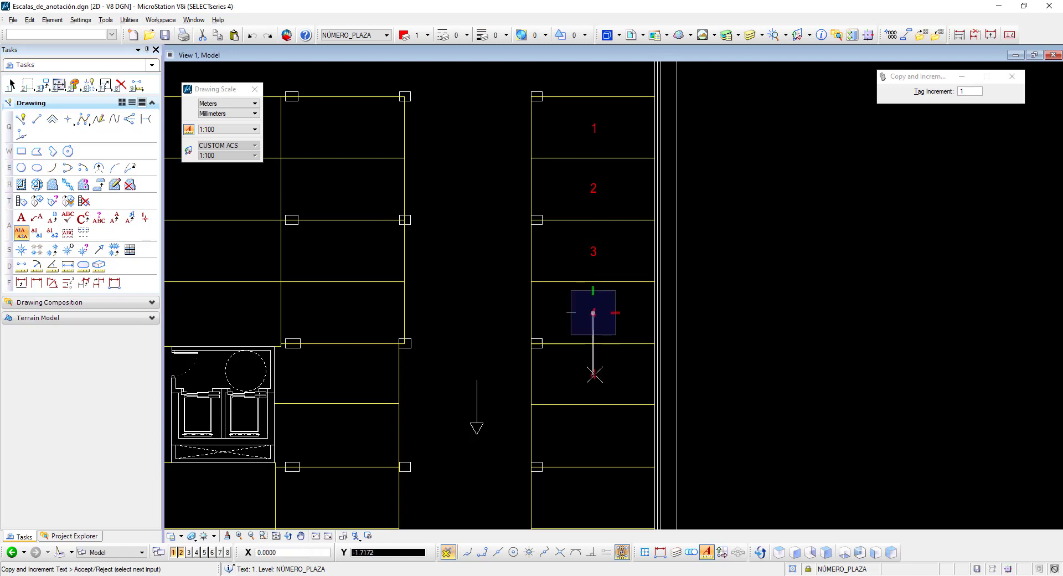
{"action": "left_click", "coordinate": [593, 372]}
Continue the incremented copies down the same column, numbering the remaining parking spaces 6 to 9, and end the copying.
{"action": "scroll", "coordinate": [591, 285], "scroll_direction": "down", "scroll_amount": 5}
{"action": "scroll", "coordinate": [573, 385], "scroll_direction": "up", "scroll_amount": 2}
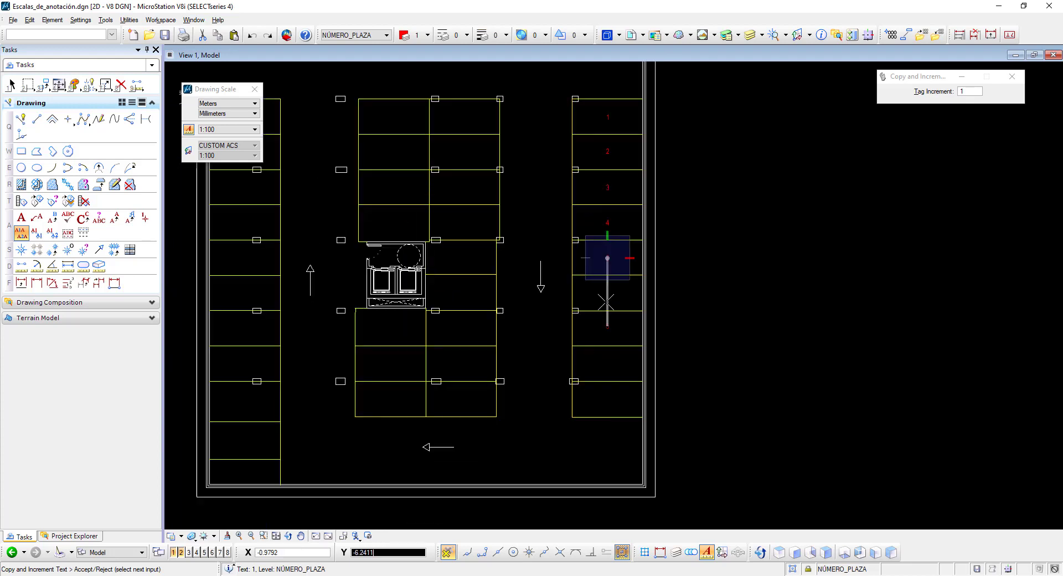
{"action": "left_click", "coordinate": [605, 293]}
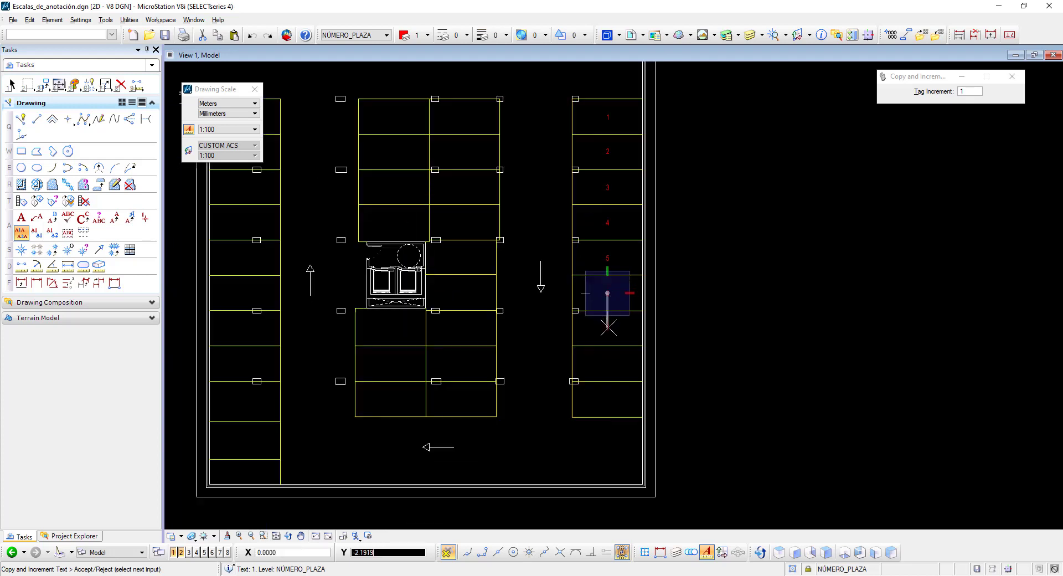
{"action": "left_click", "coordinate": [607, 327]}
{"action": "left_click", "coordinate": [607, 362]}
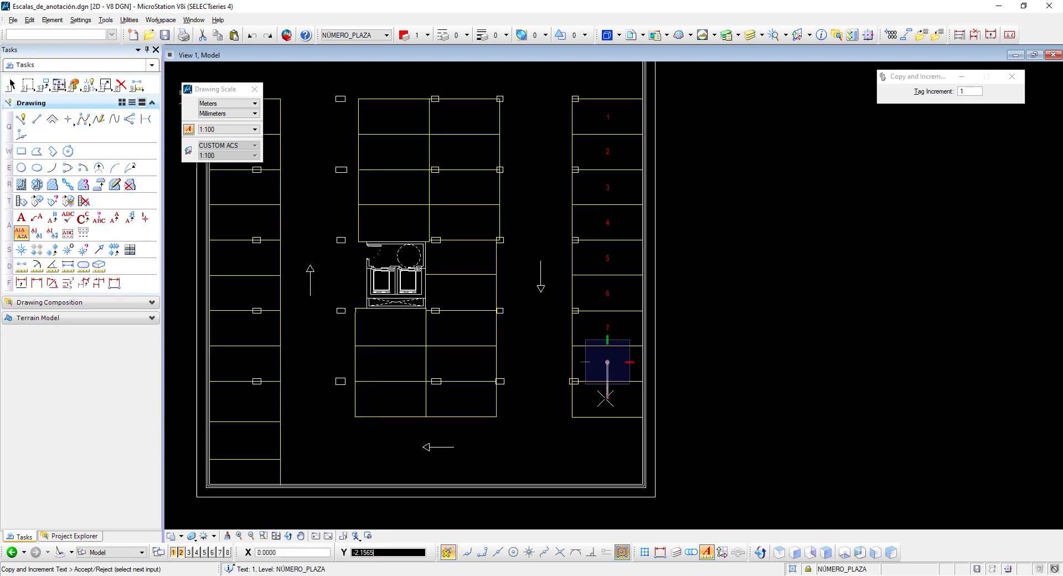
{"action": "left_click", "coordinate": [605, 397]}
{"action": "right_click", "coordinate": [605, 399]}
{"action": "scroll", "coordinate": [616, 75], "scroll_direction": "up", "scroll_amount": 4}
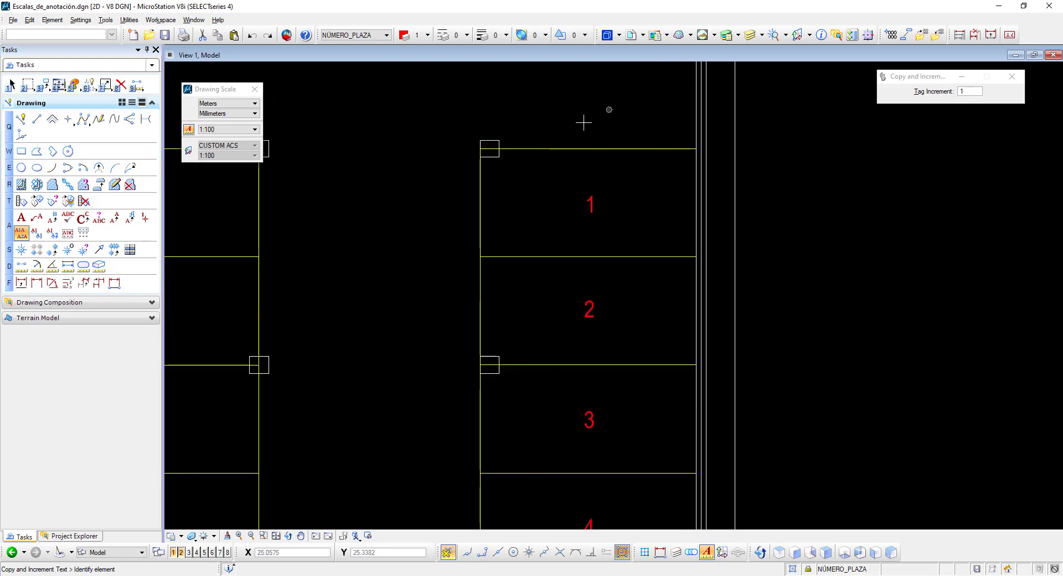
{"action": "scroll", "coordinate": [583, 123], "scroll_direction": "down", "scroll_amount": 2}
{"action": "scroll", "coordinate": [647, 147], "scroll_direction": "up", "scroll_amount": 2}
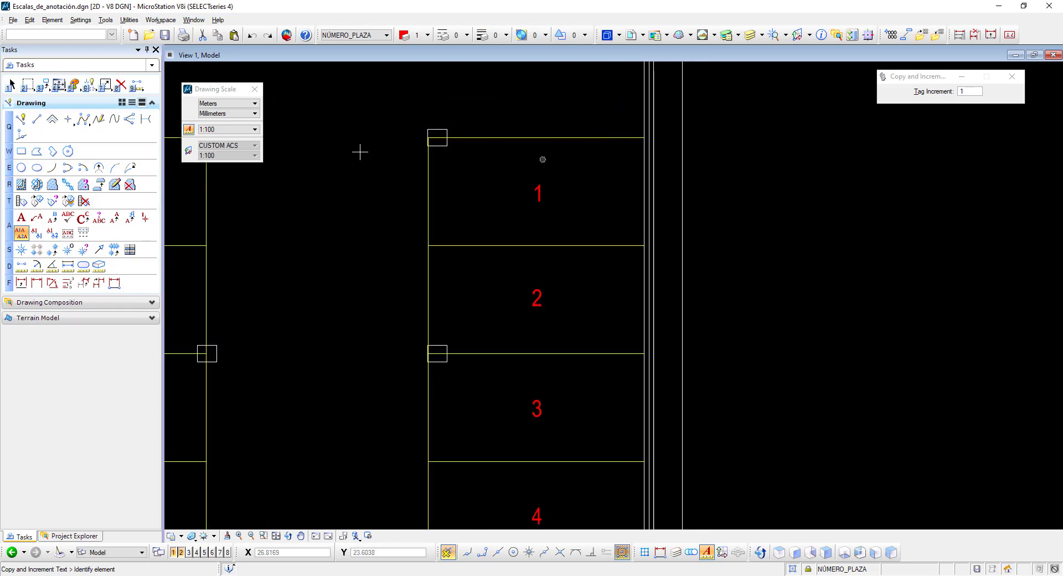
Try the numbers' size at a 1:50 annotation scale and return the scale to 1:100.
{"action": "left_click", "coordinate": [219, 131]}
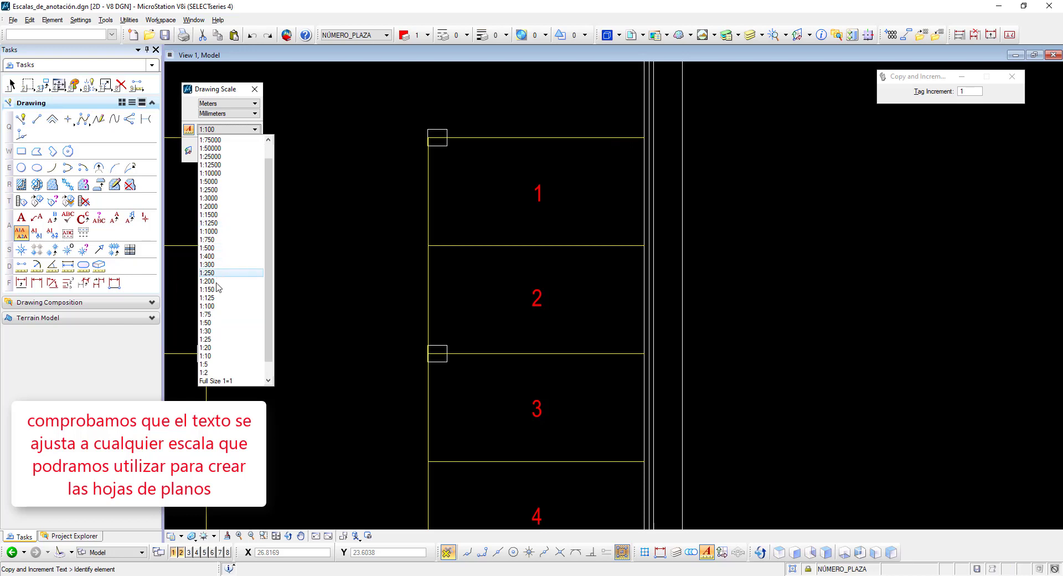
{"action": "left_click", "coordinate": [208, 323]}
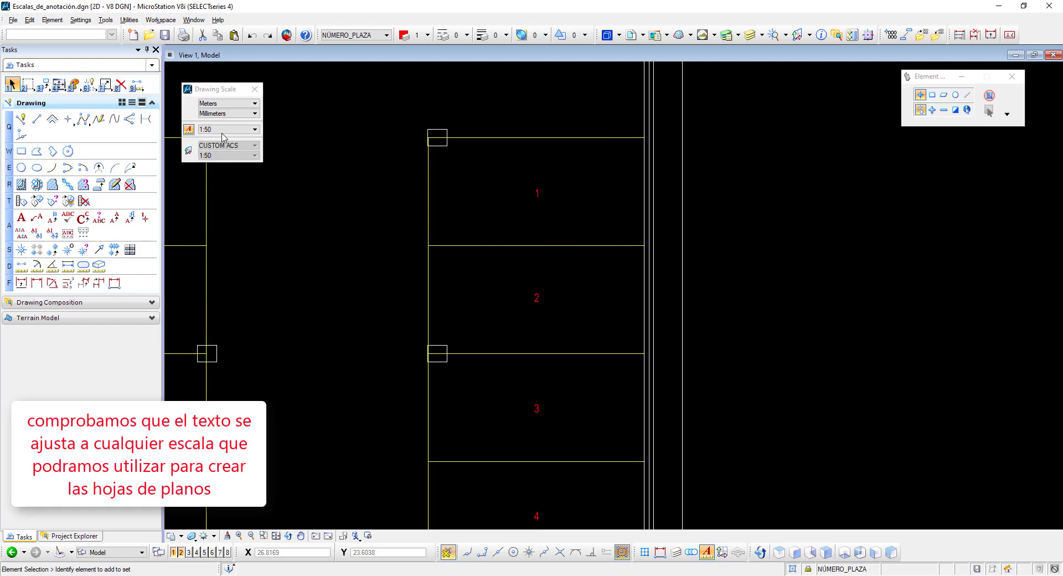
{"action": "left_click", "coordinate": [222, 131]}
{"action": "left_click", "coordinate": [206, 311]}
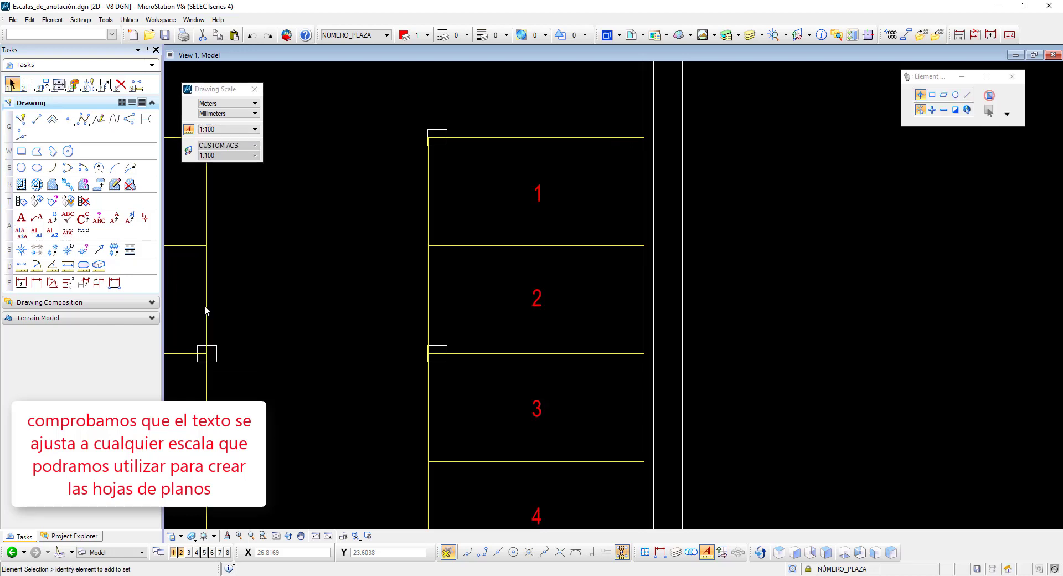
{"action": "left_click", "coordinate": [224, 130]}
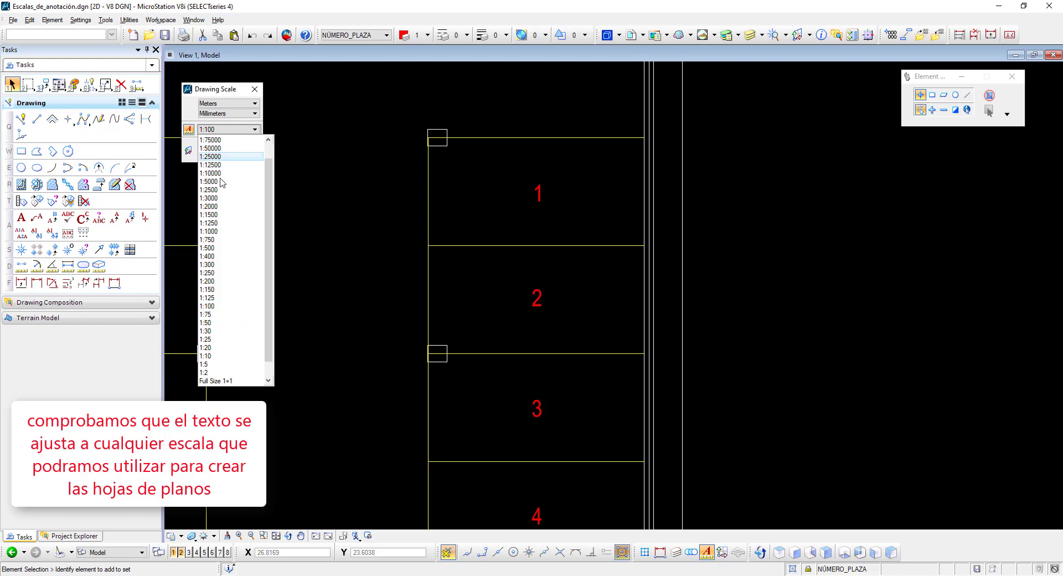
{"action": "left_click", "coordinate": [208, 281]}
{"action": "left_click", "coordinate": [232, 131]}
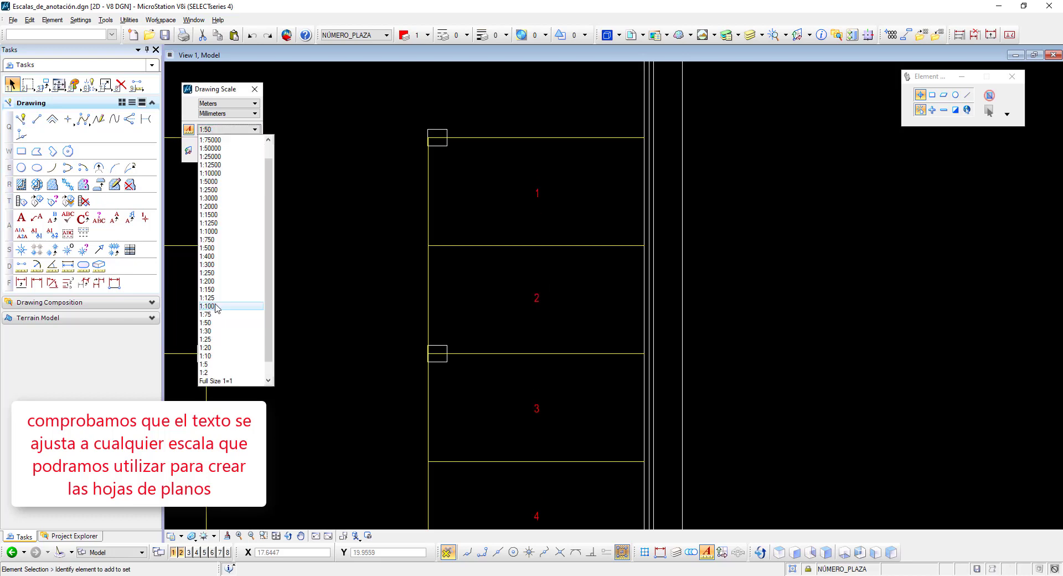
{"action": "left_click", "coordinate": [205, 311]}
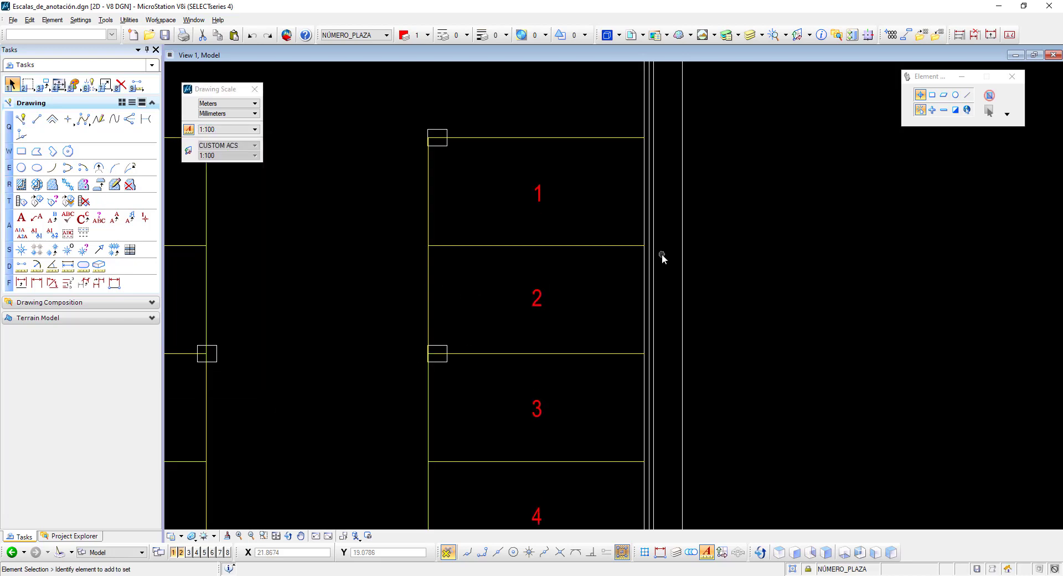
Start the Place Text tool with the texto 2mm text style and make SUPERFICIE_PLAZA the active level.
{"action": "scroll", "coordinate": [662, 253], "scroll_direction": "down", "scroll_amount": 1}
{"action": "scroll", "coordinate": [566, 241], "scroll_direction": "up", "scroll_amount": 1}
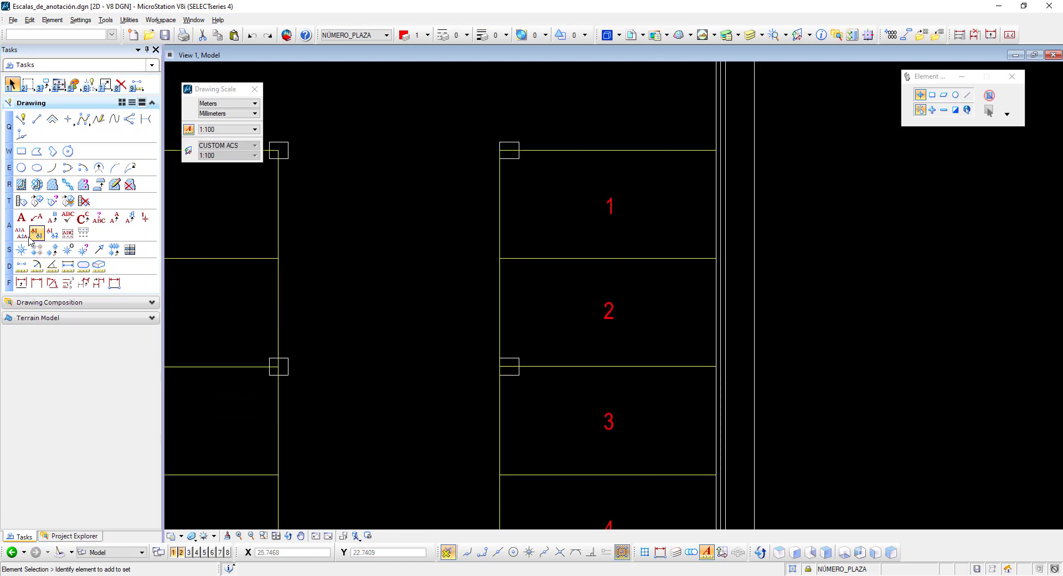
{"action": "left_click", "coordinate": [36, 217]}
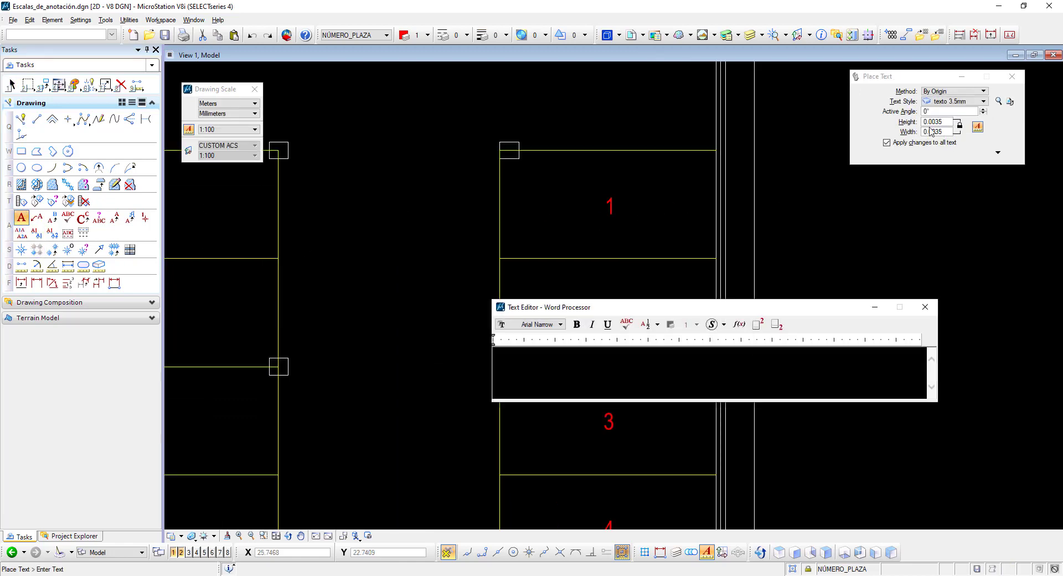
{"action": "left_click", "coordinate": [953, 101]}
{"action": "left_click", "coordinate": [959, 147]}
{"action": "left_click", "coordinate": [710, 353]}
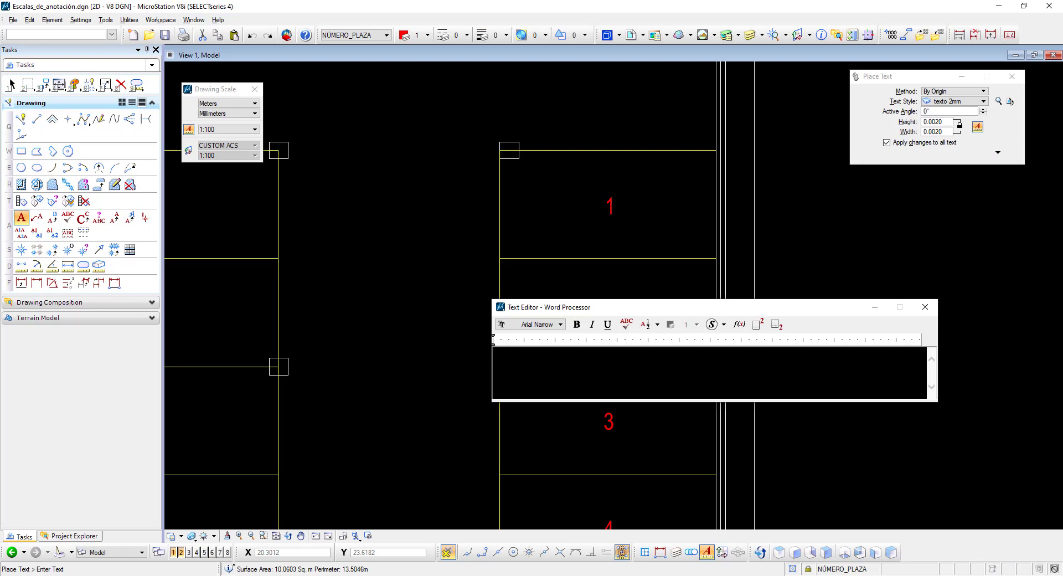
{"action": "left_click", "coordinate": [354, 35]}
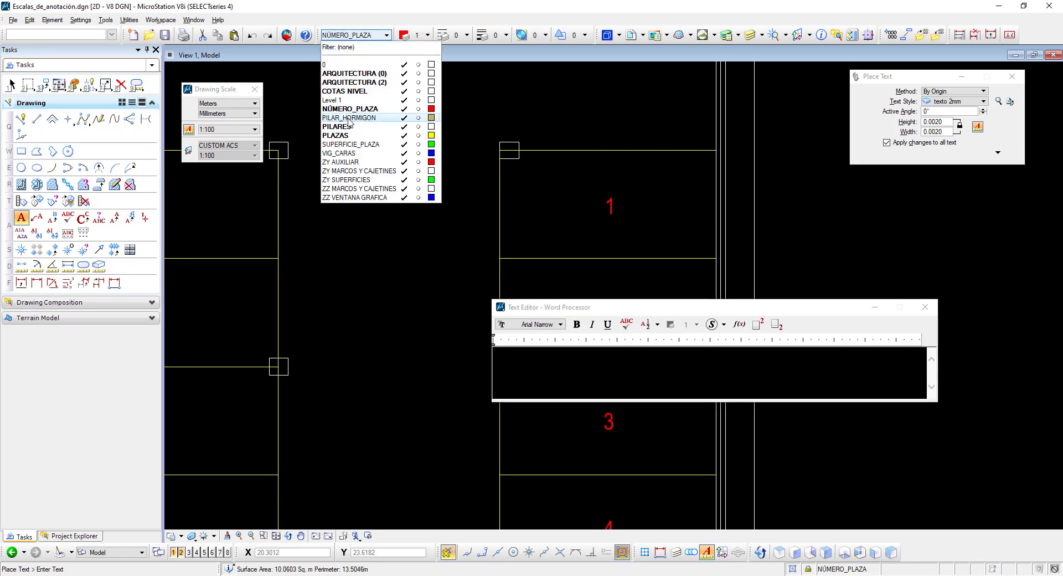
{"action": "left_click", "coordinate": [352, 144]}
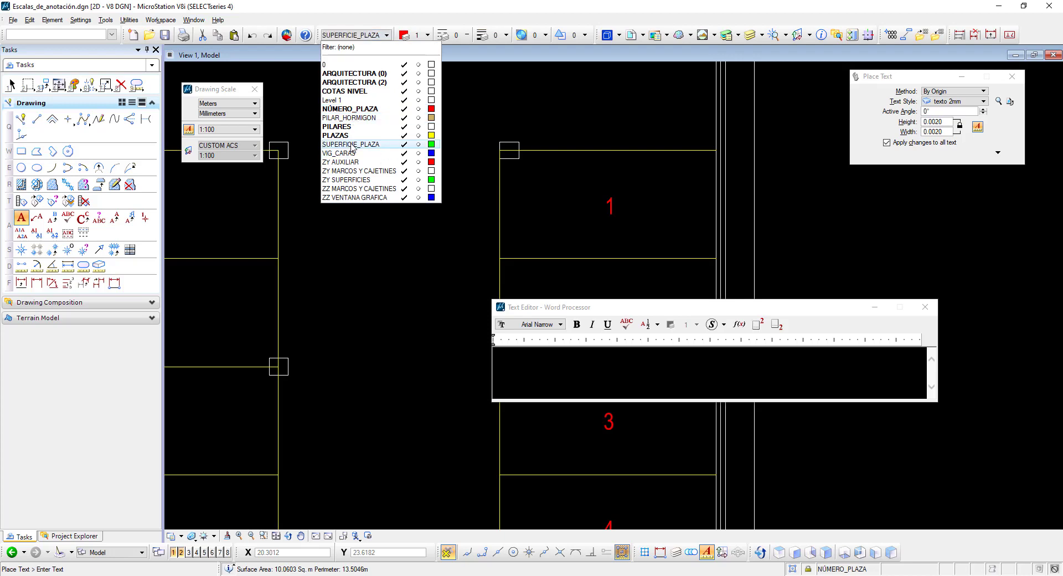
Place the area text "10.06 m²" just below the number 1 in its parking space and close the text editor.
{"action": "left_click", "coordinate": [710, 354]}
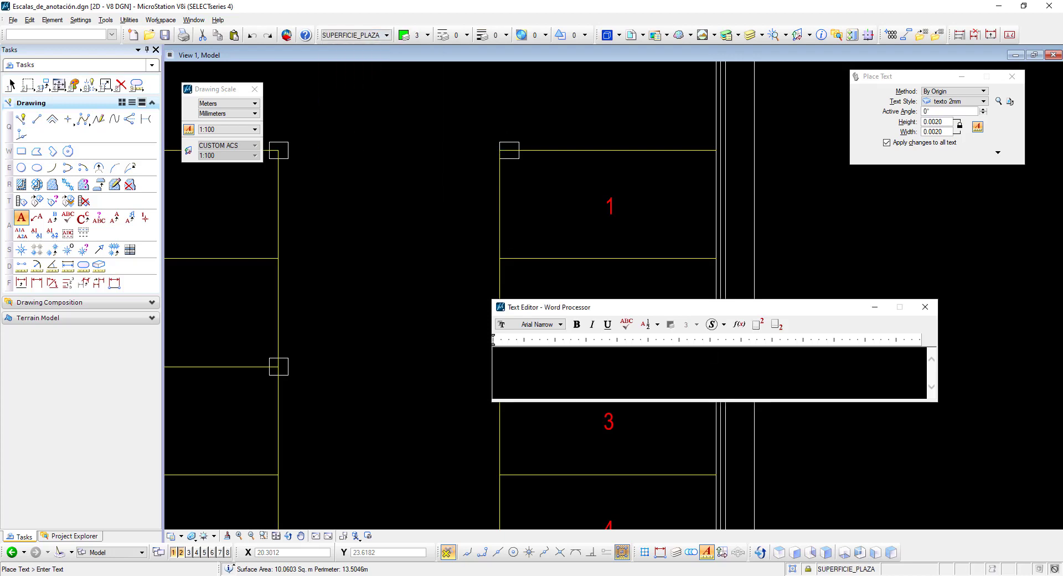
{"action": "type", "text": "10.06 m²"}
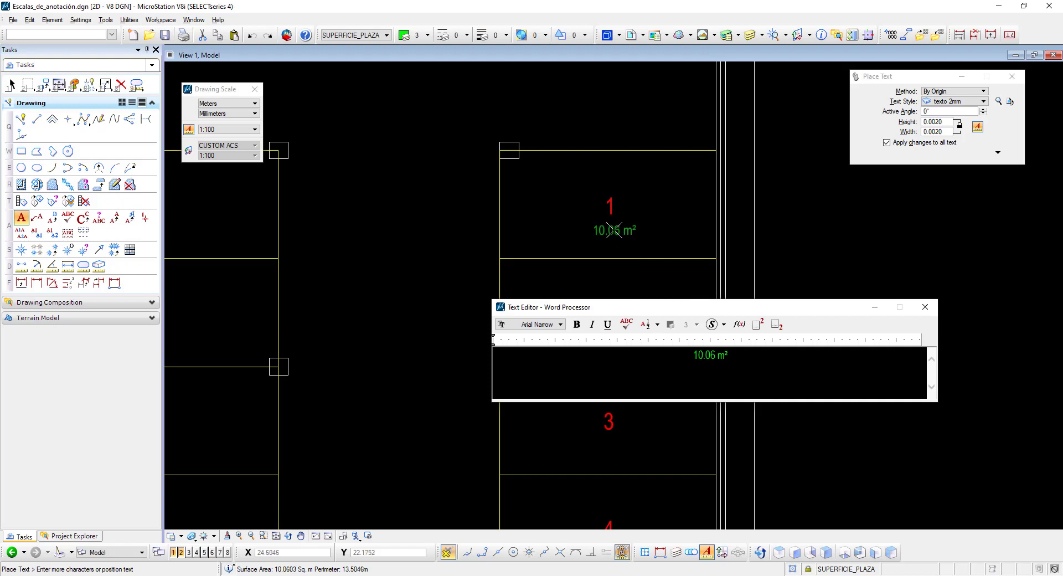
{"action": "left_click", "coordinate": [613, 230]}
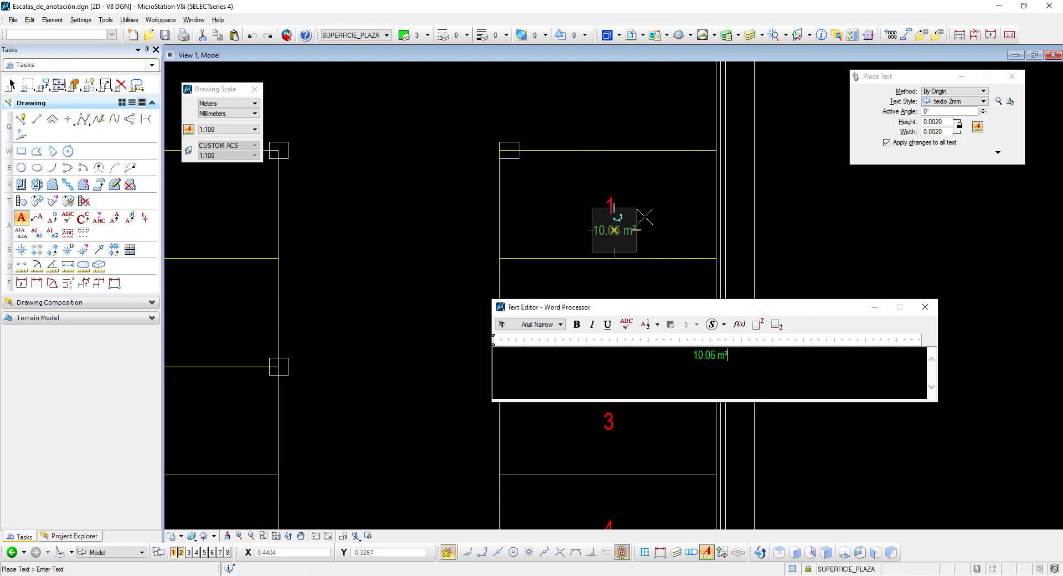
{"action": "left_click", "coordinate": [924, 308]}
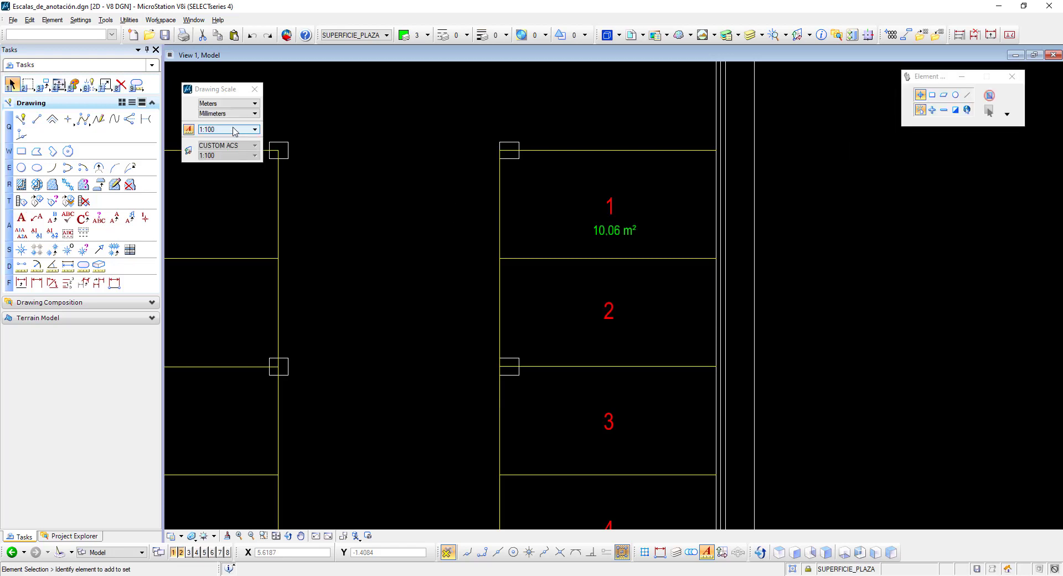
Compare how the space number and area text scale at annotation scales of 1:50 and 1:150.
{"action": "left_click", "coordinate": [235, 131]}
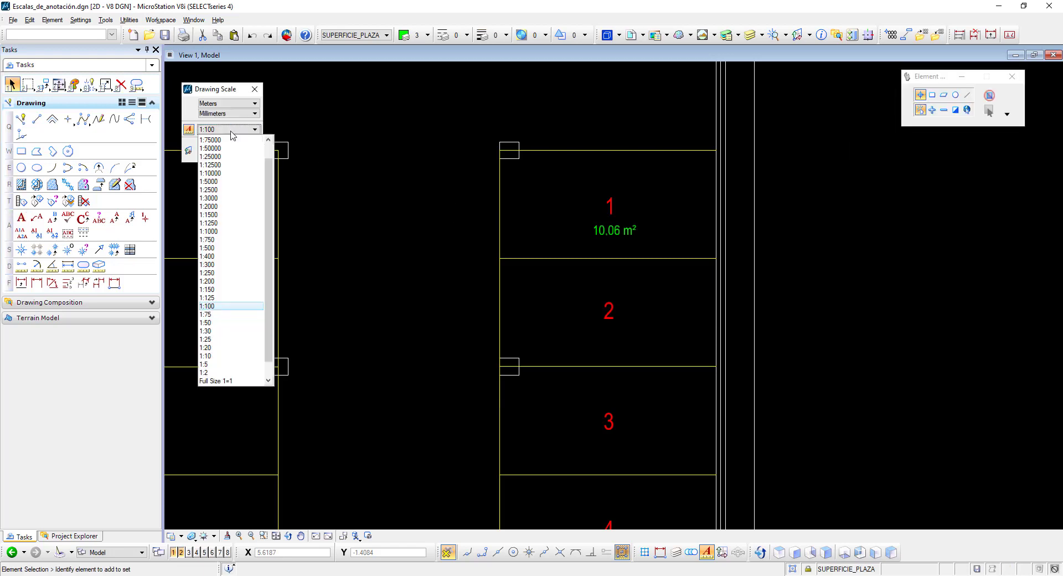
{"action": "left_click", "coordinate": [214, 322]}
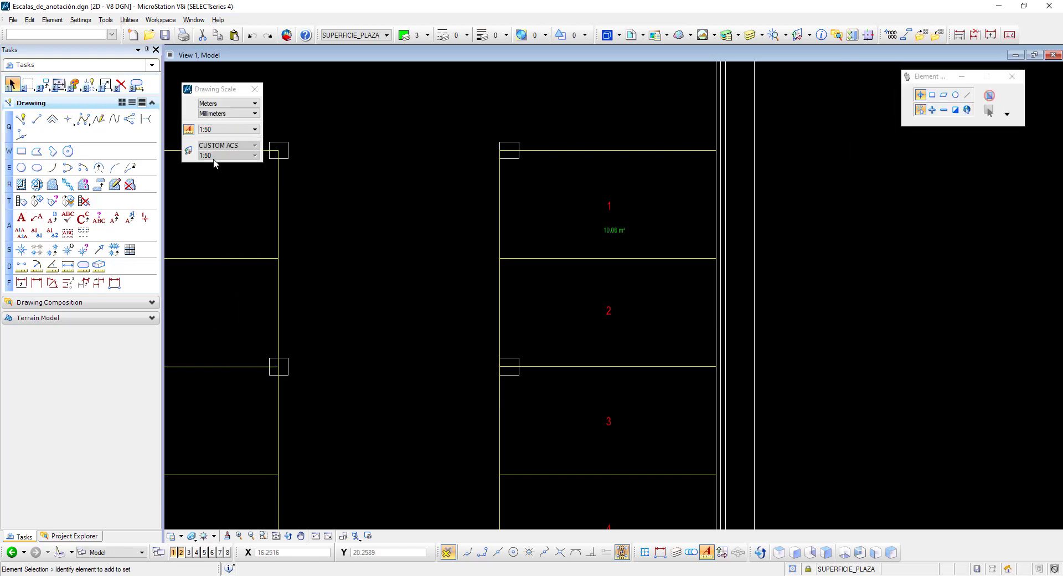
{"action": "left_click", "coordinate": [225, 129]}
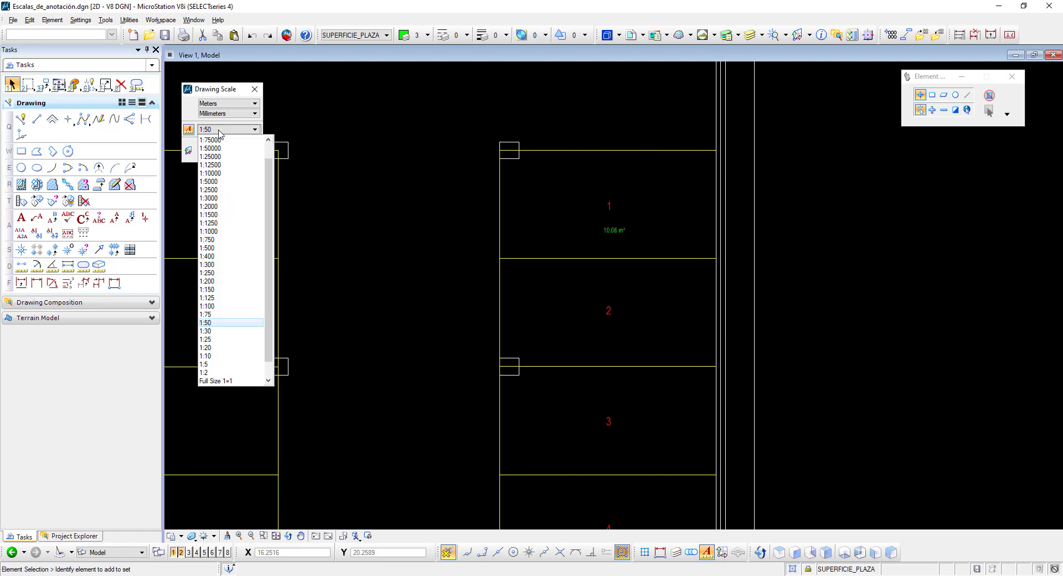
{"action": "left_click", "coordinate": [214, 289]}
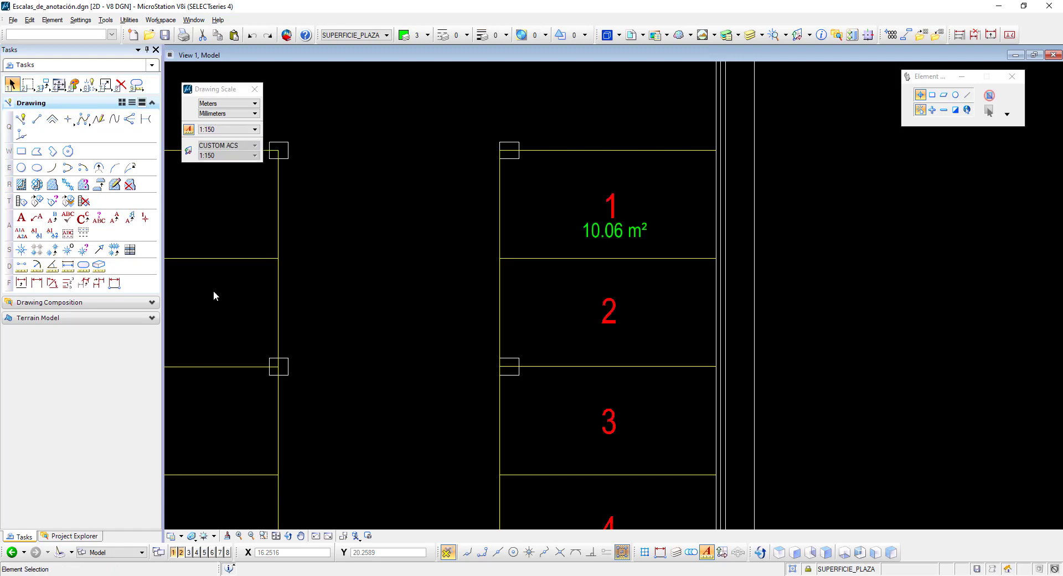
At a 1:200 annotation scale, move the number 1 up away from its area text, and return the scale to 1:100.
{"action": "left_click", "coordinate": [223, 130]}
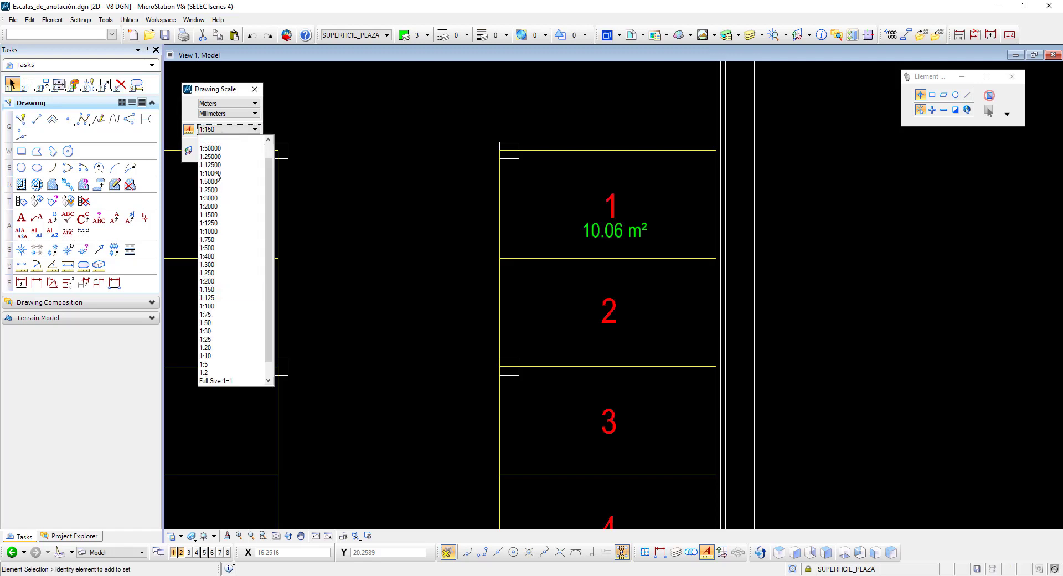
{"action": "left_click", "coordinate": [216, 280]}
{"action": "left_click_drag", "start_coordinate": [43, 85], "coordinate": [66, 106]}
{"action": "left_click", "coordinate": [612, 191]}
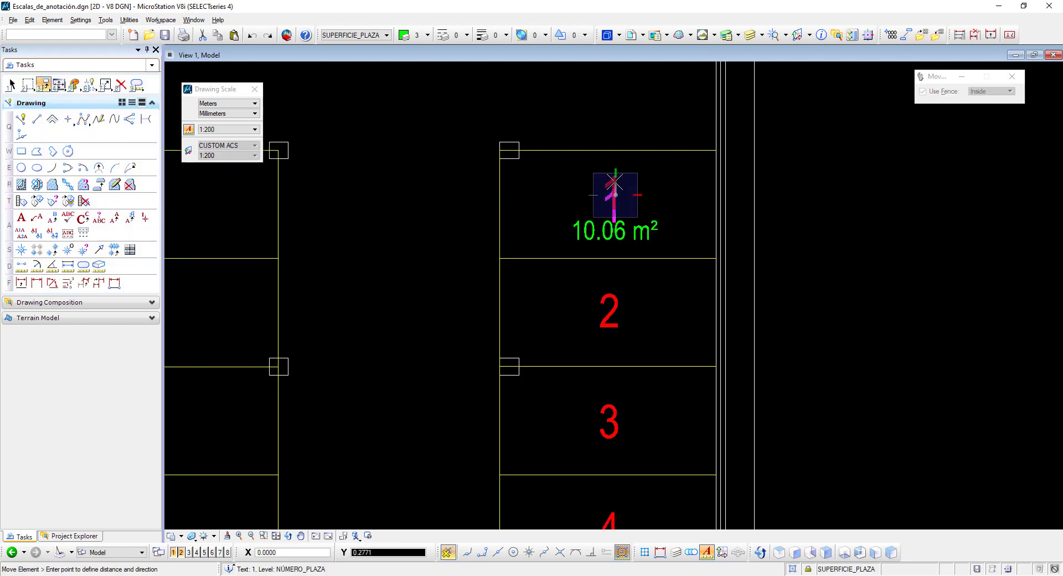
{"action": "left_click", "coordinate": [615, 180]}
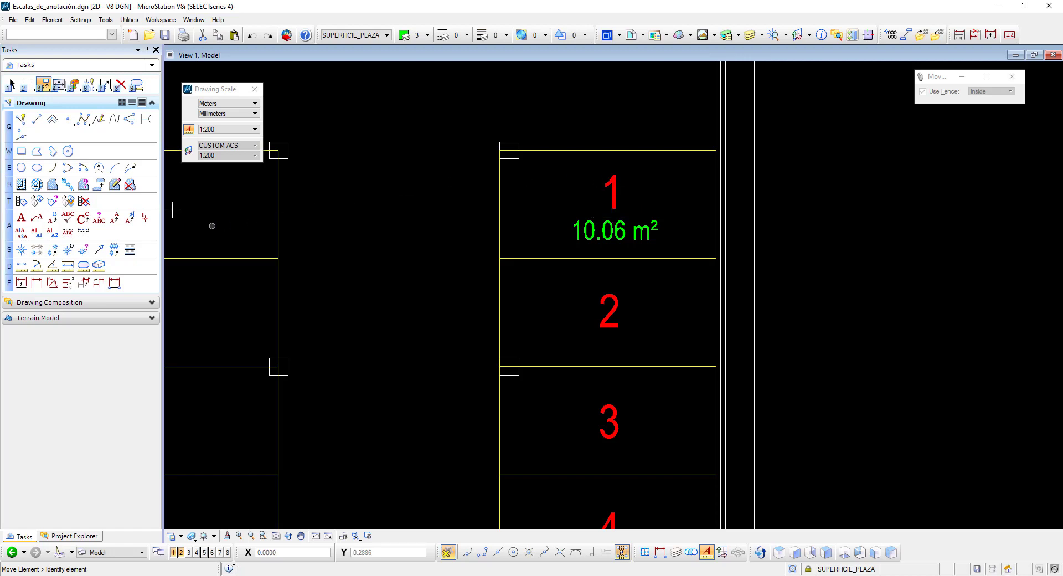
{"action": "left_click", "coordinate": [228, 132]}
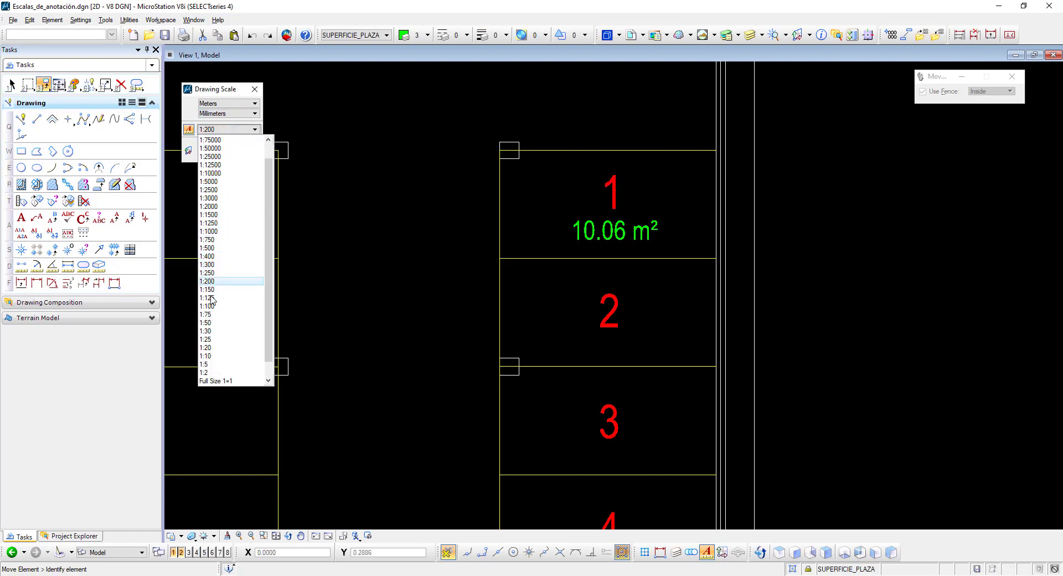
{"action": "left_click", "coordinate": [222, 280]}
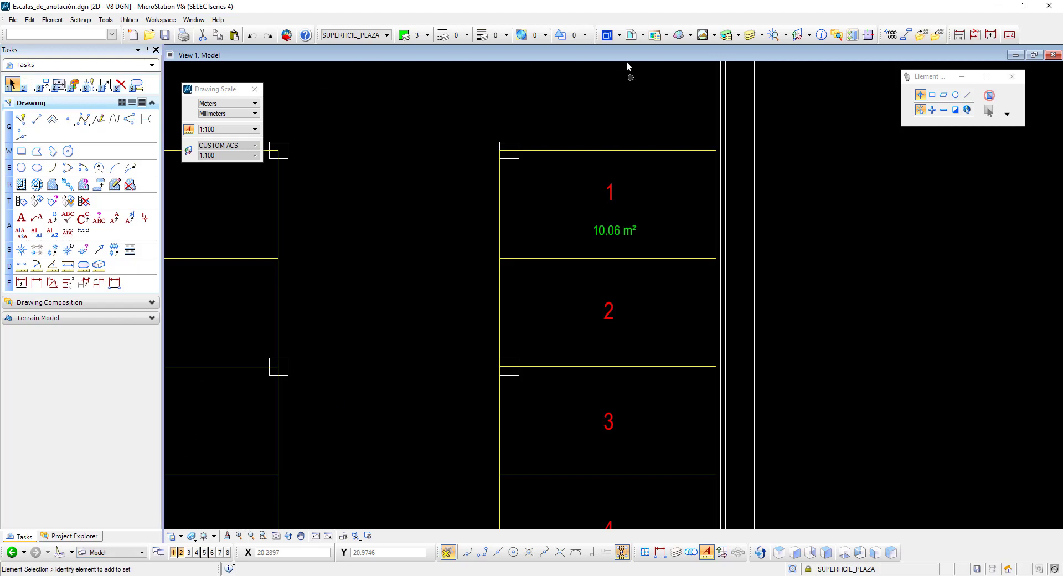
Begin creating a new 2D sheet model in the active file with an annotation scale of 1:1000.
{"action": "left_click", "coordinate": [607, 35]}
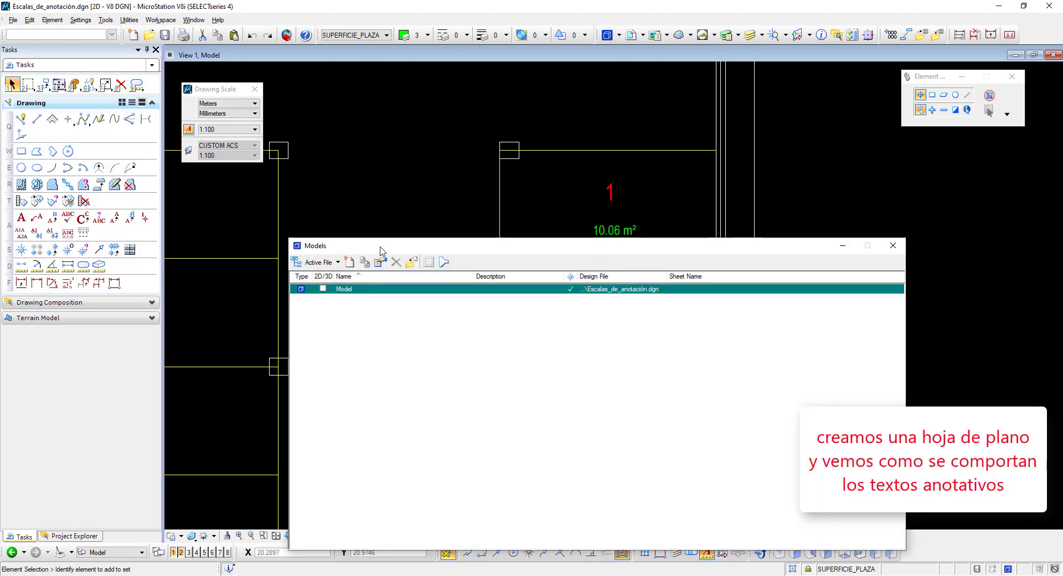
{"action": "left_click_drag", "start_coordinate": [380, 250], "coordinate": [375, 164]}
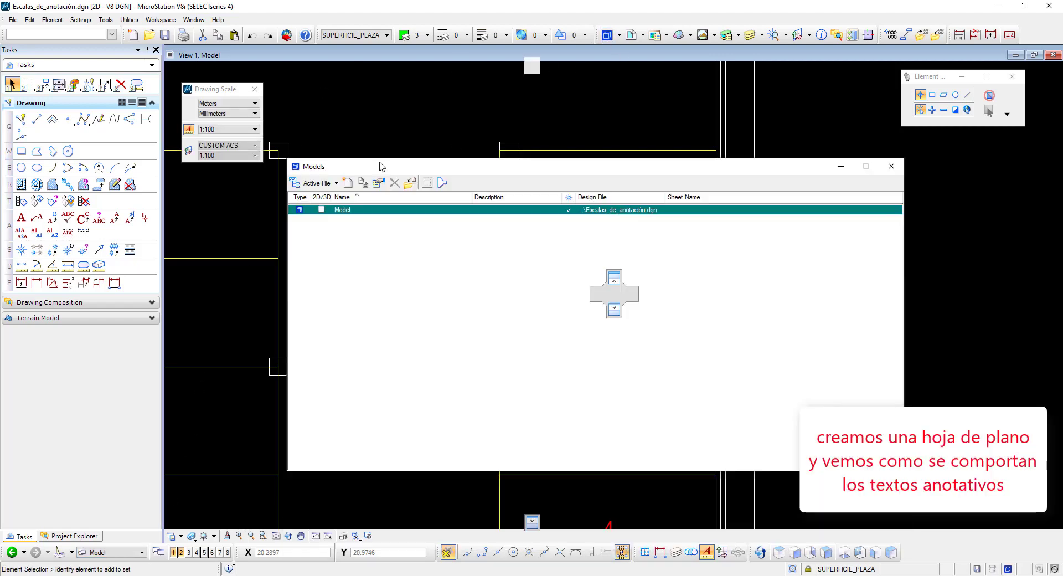
{"action": "left_click", "coordinate": [345, 177]}
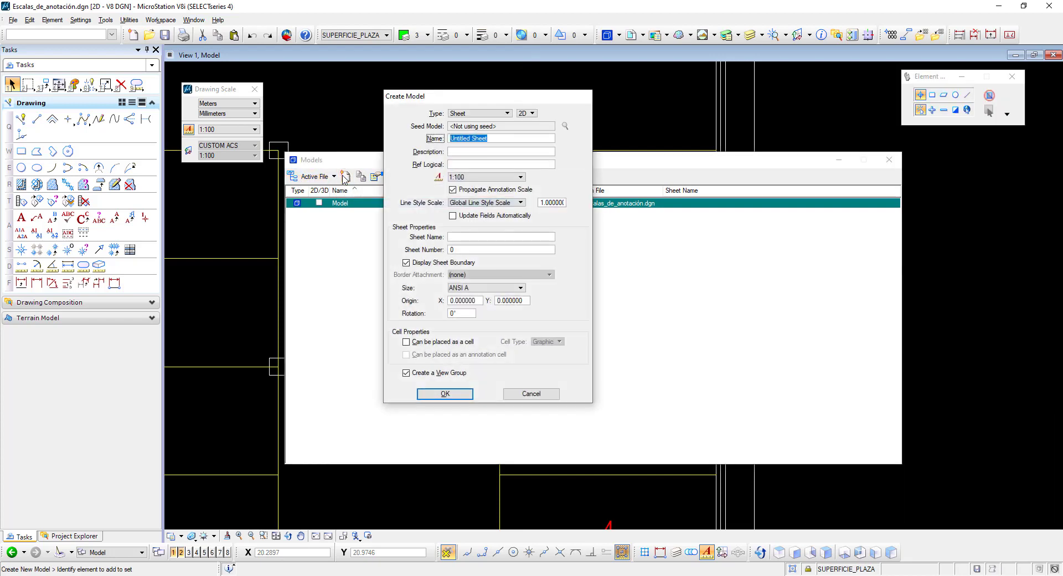
{"action": "left_click", "coordinate": [474, 179]}
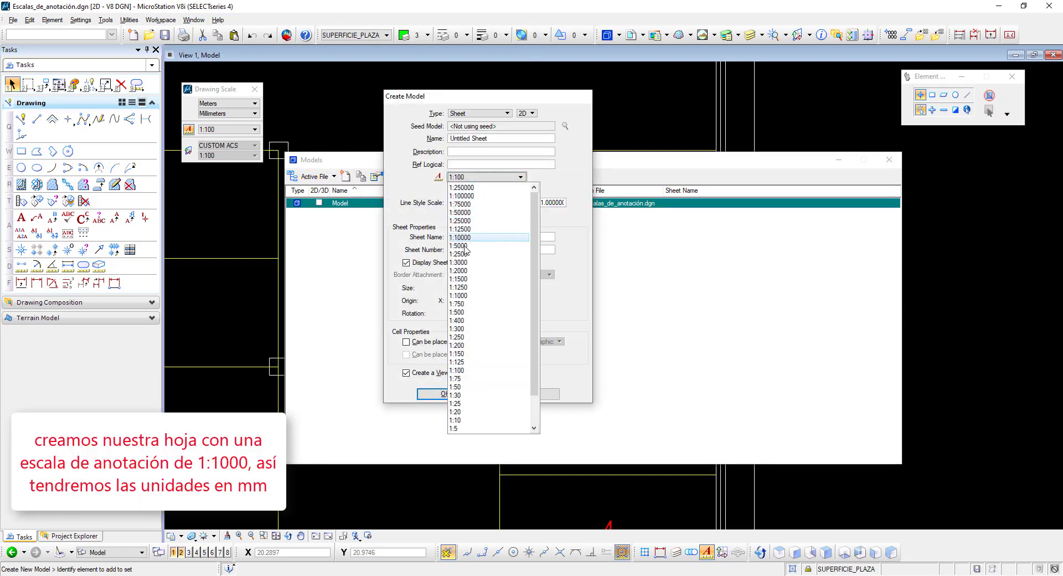
{"action": "left_click", "coordinate": [464, 296]}
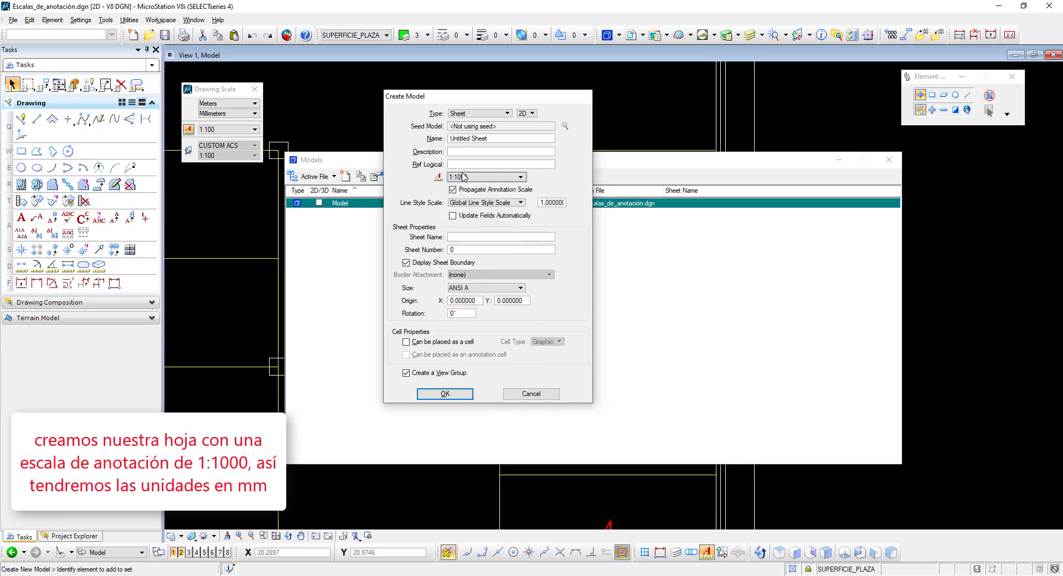
Set the sheet size to ISO A3, name the model A3, create it and close the model list.
{"action": "left_click", "coordinate": [502, 288]}
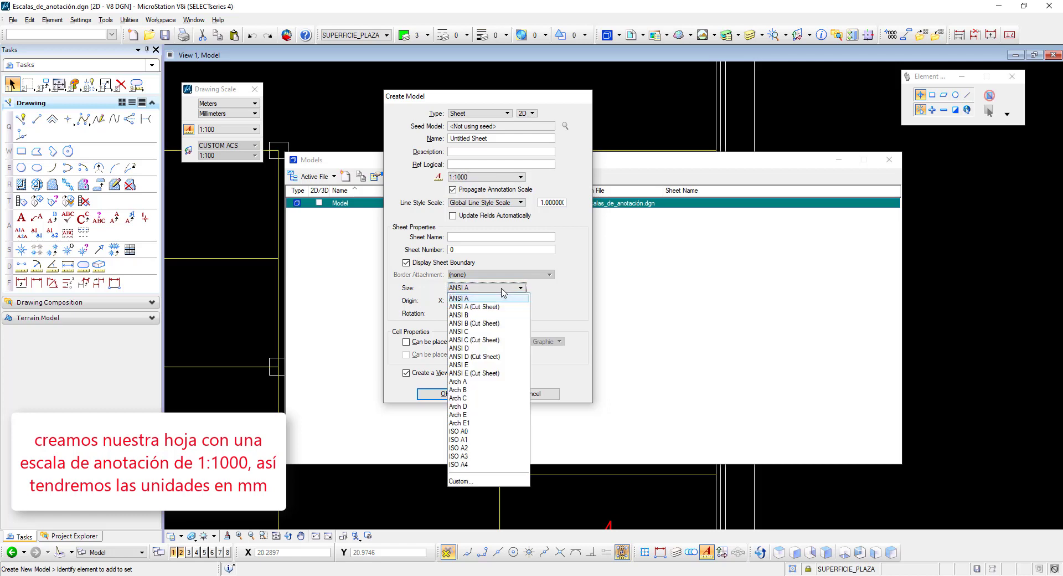
{"action": "left_click", "coordinate": [477, 456]}
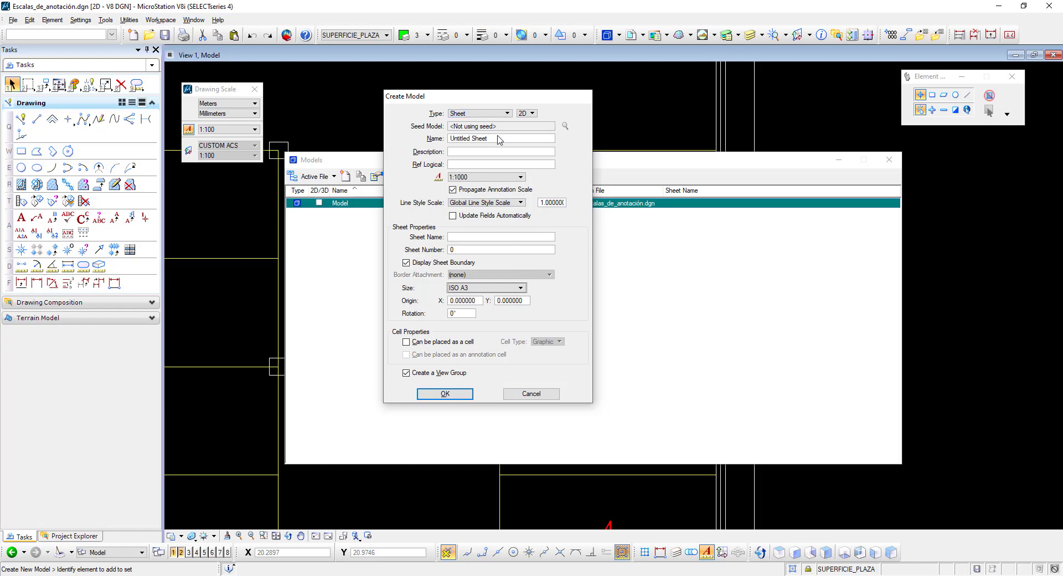
{"action": "left_click", "coordinate": [434, 139]}
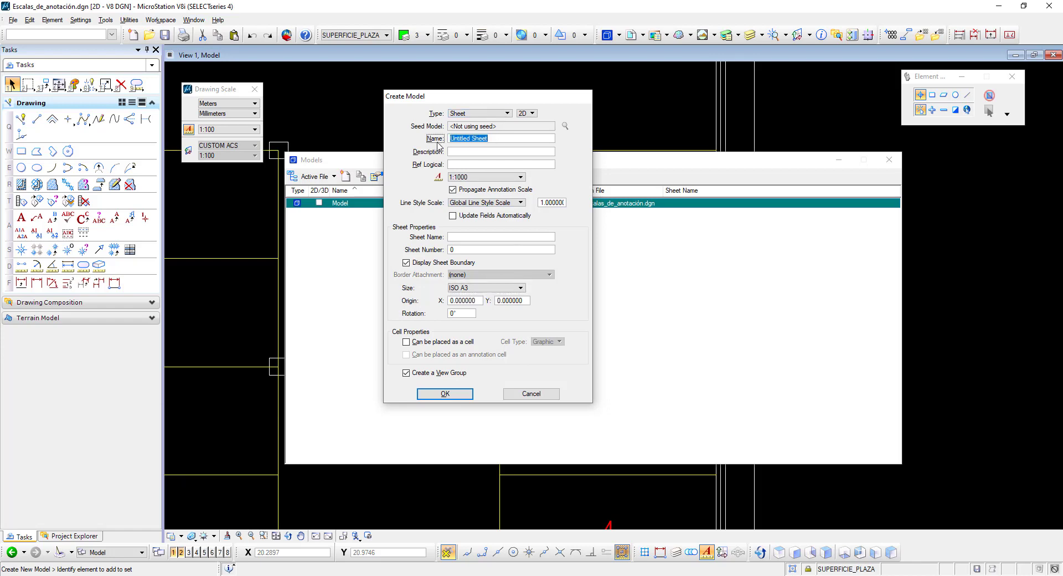
{"action": "type", "text": "A3"}
{"action": "left_click", "coordinate": [445, 393]}
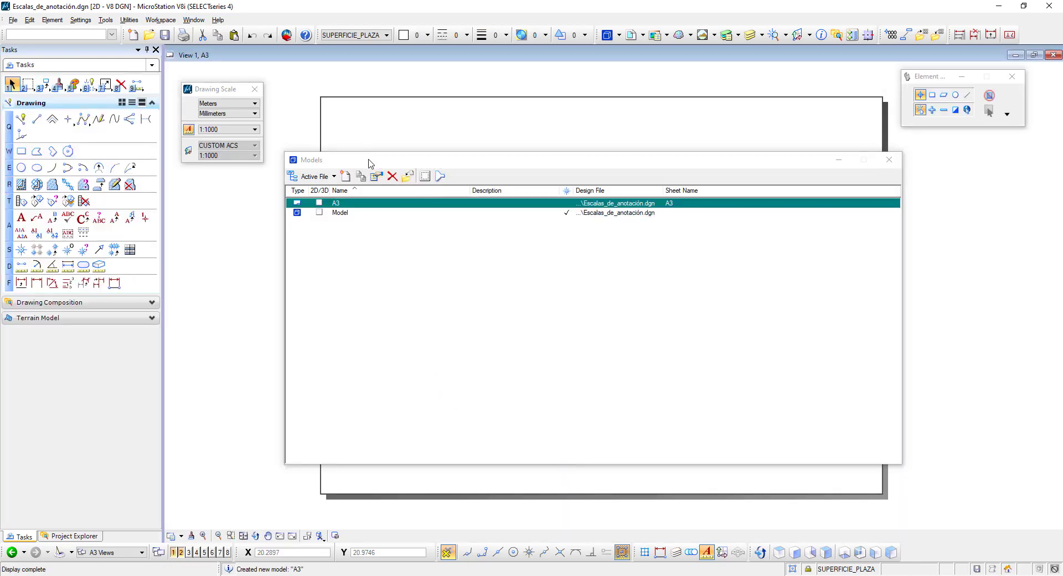
{"action": "left_click_drag", "start_coordinate": [370, 163], "coordinate": [393, 180]}
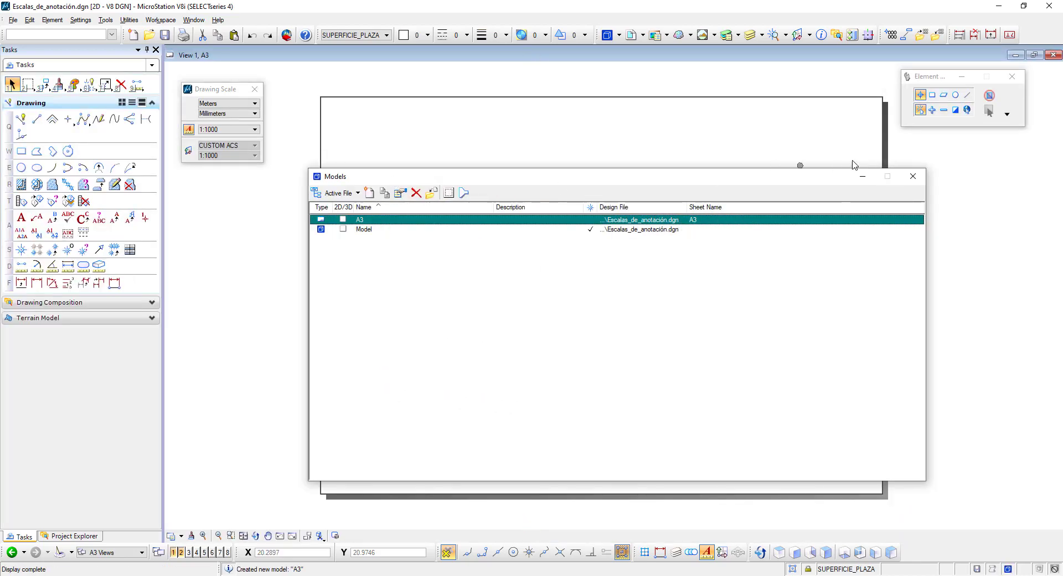
{"action": "left_click", "coordinate": [913, 176]}
Attach the Model of Escalas_de_anotación.dgn to the A3 sheet as a coincident reference with a detail scale of 1:50.
{"action": "left_click", "coordinate": [631, 35]}
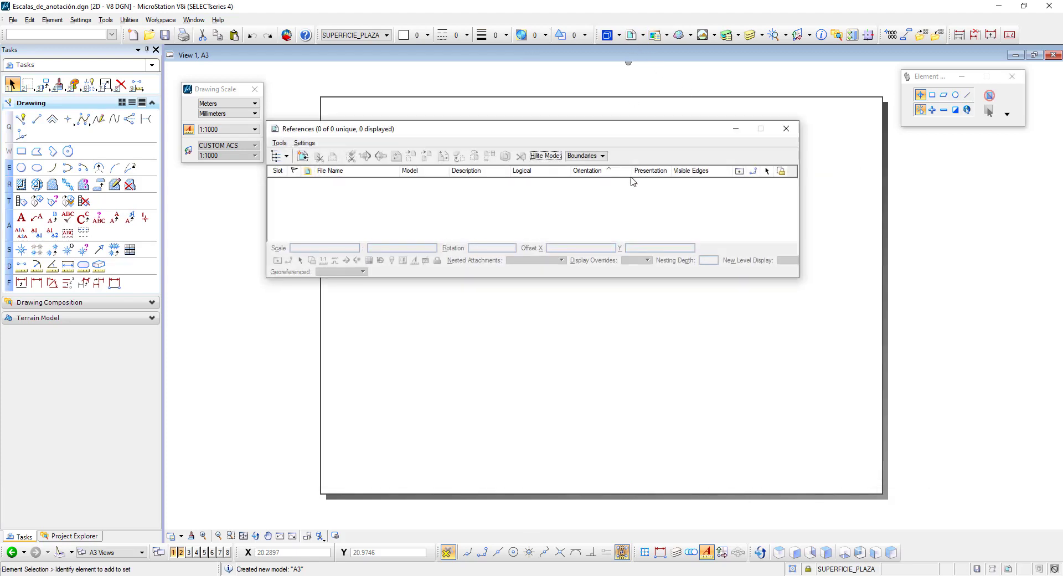
{"action": "left_click", "coordinate": [280, 142]}
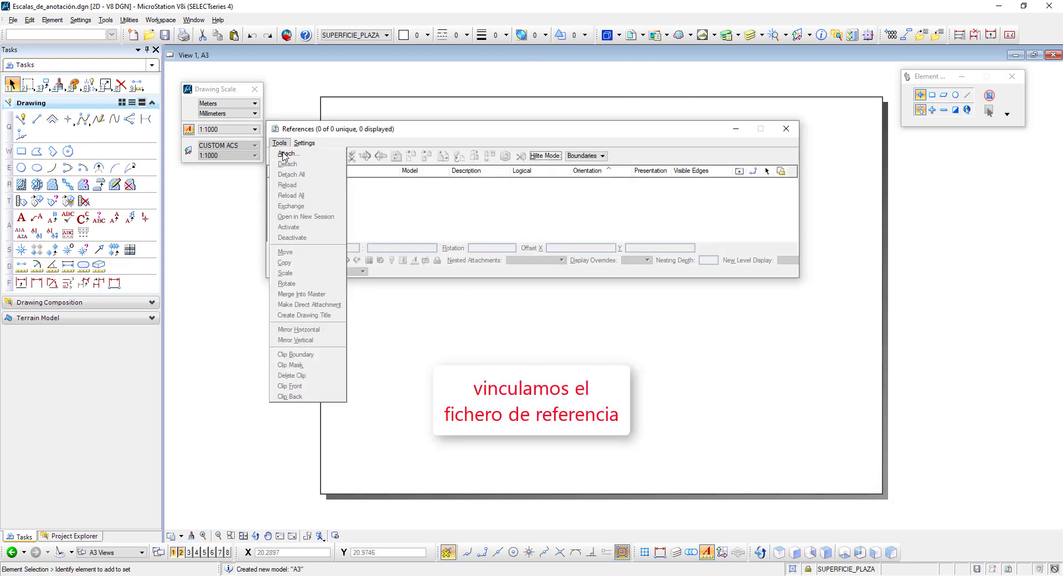
{"action": "left_click", "coordinate": [284, 157]}
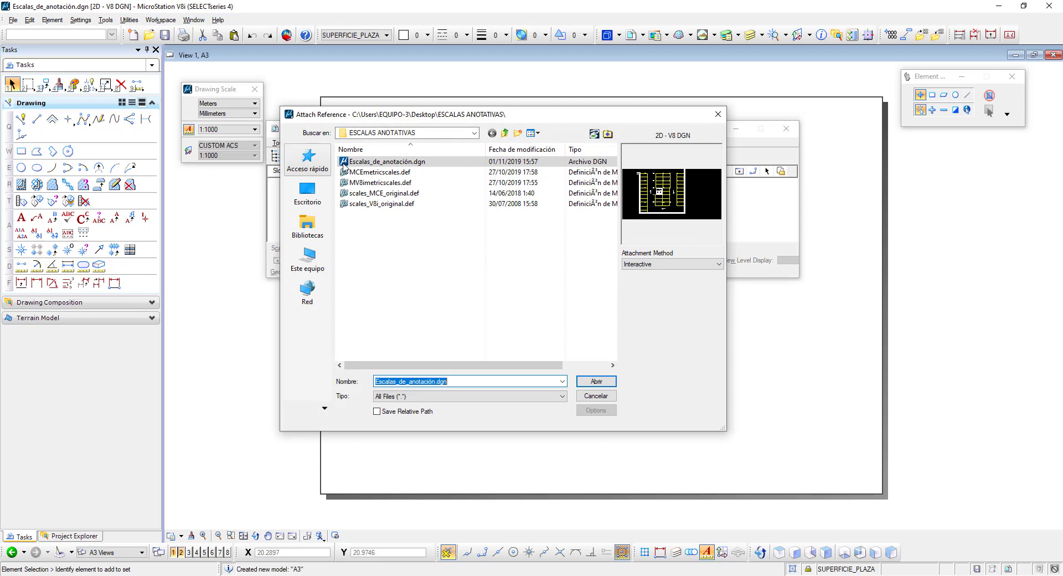
{"action": "left_click", "coordinate": [381, 162]}
{"action": "left_click", "coordinate": [595, 382]}
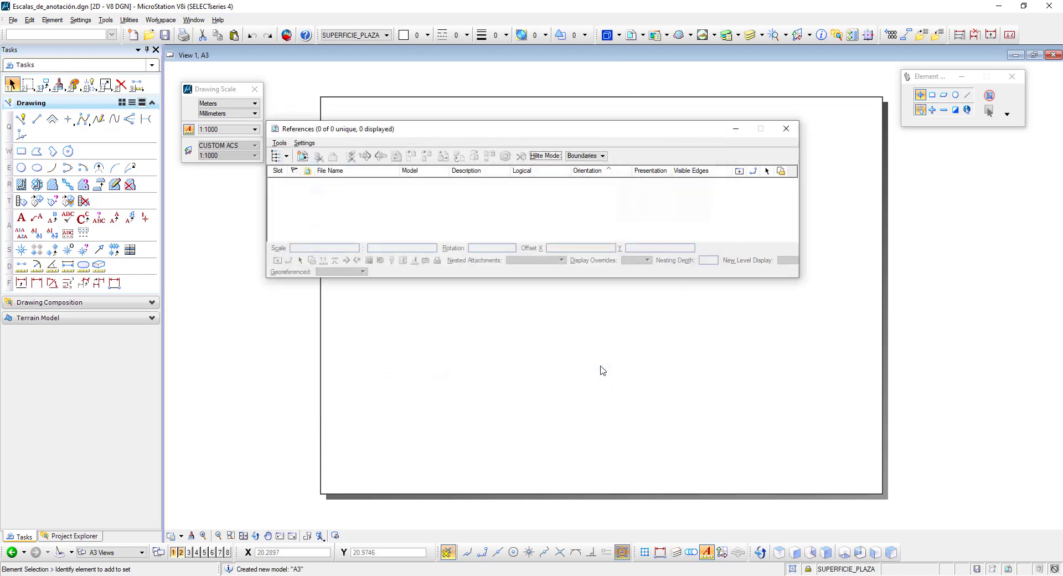
{"action": "left_click", "coordinate": [656, 235]}
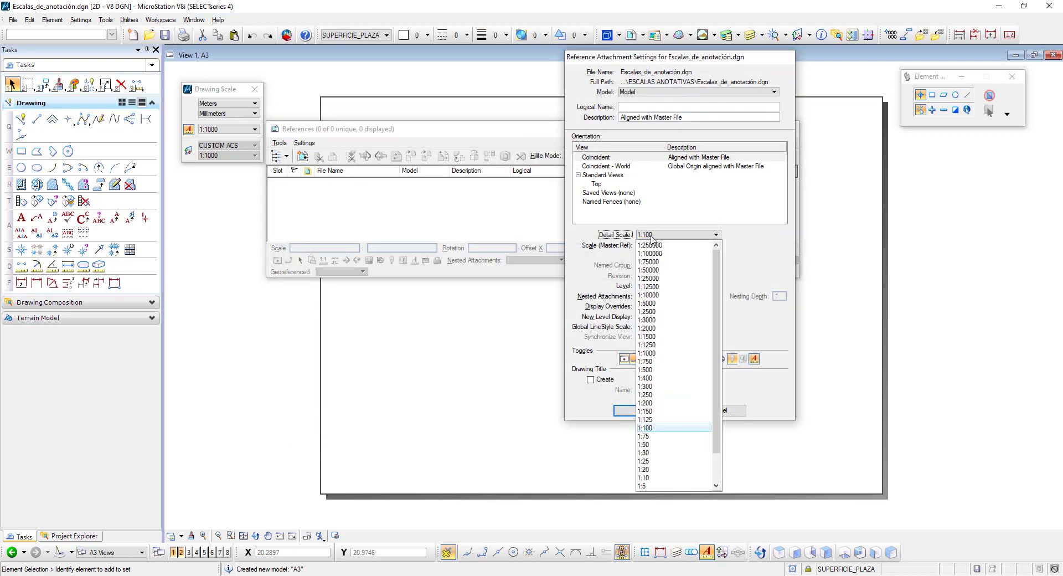
{"action": "left_click", "coordinate": [650, 444]}
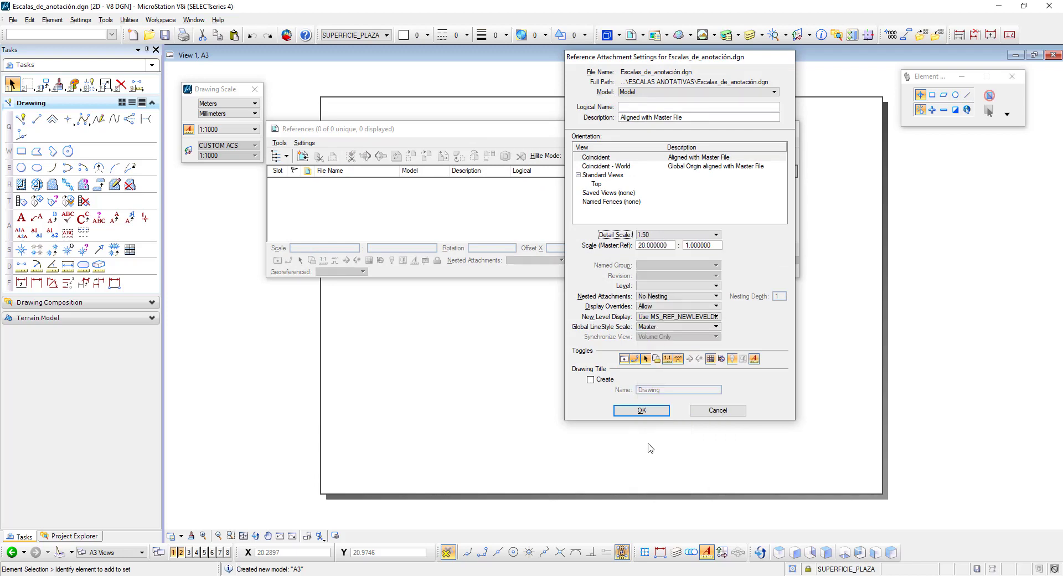
{"action": "left_click", "coordinate": [645, 412]}
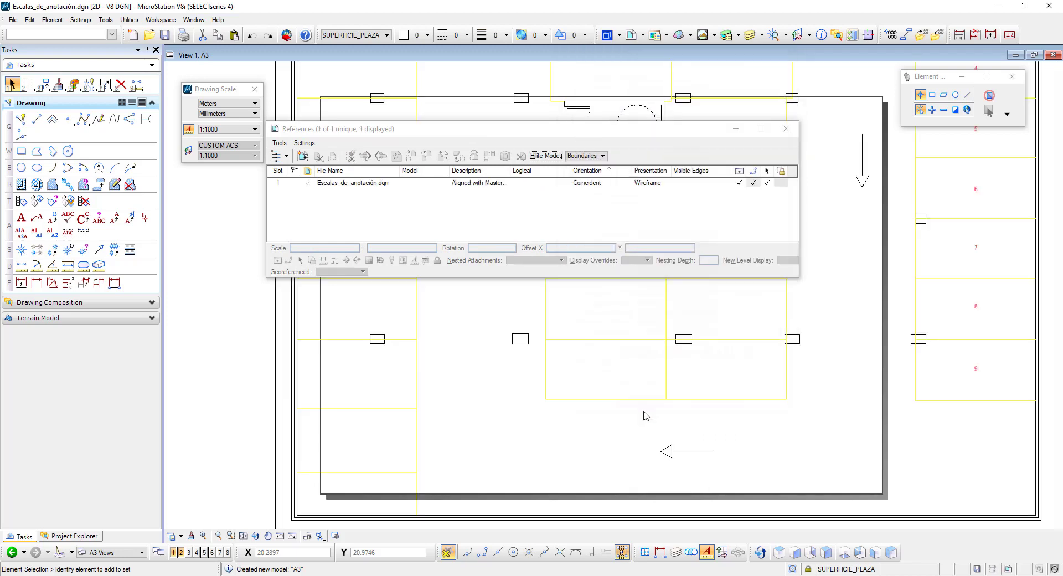
Move the attached reference so that the parking plan lies inside the A3 sheet.
{"action": "left_click_drag", "start_coordinate": [347, 135], "coordinate": [819, 231]}
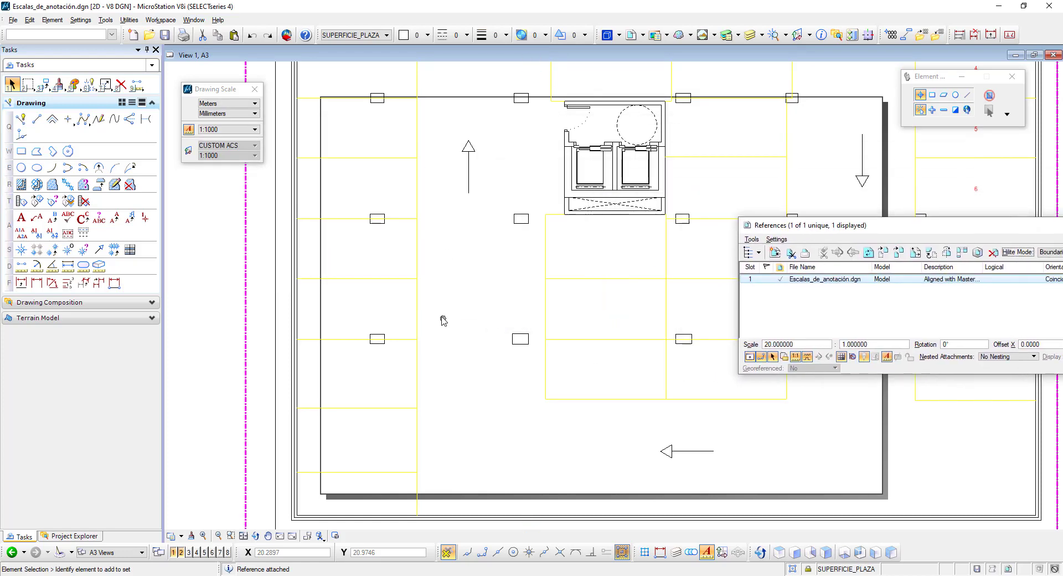
{"action": "scroll", "coordinate": [442, 316], "scroll_direction": "down", "scroll_amount": 3}
{"action": "left_click", "coordinate": [750, 239]}
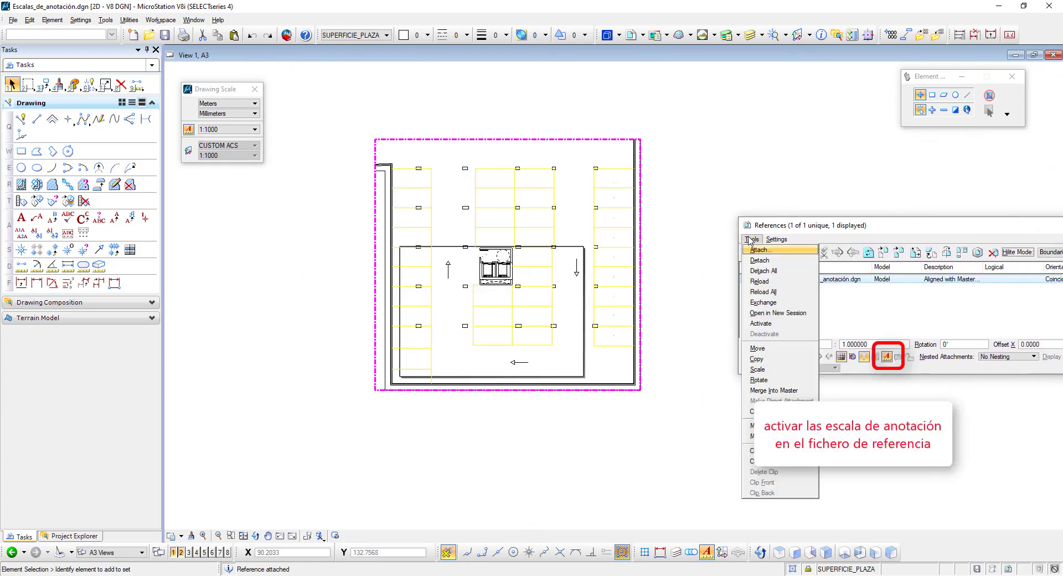
{"action": "left_click", "coordinate": [766, 350]}
{"action": "left_click", "coordinate": [641, 181]}
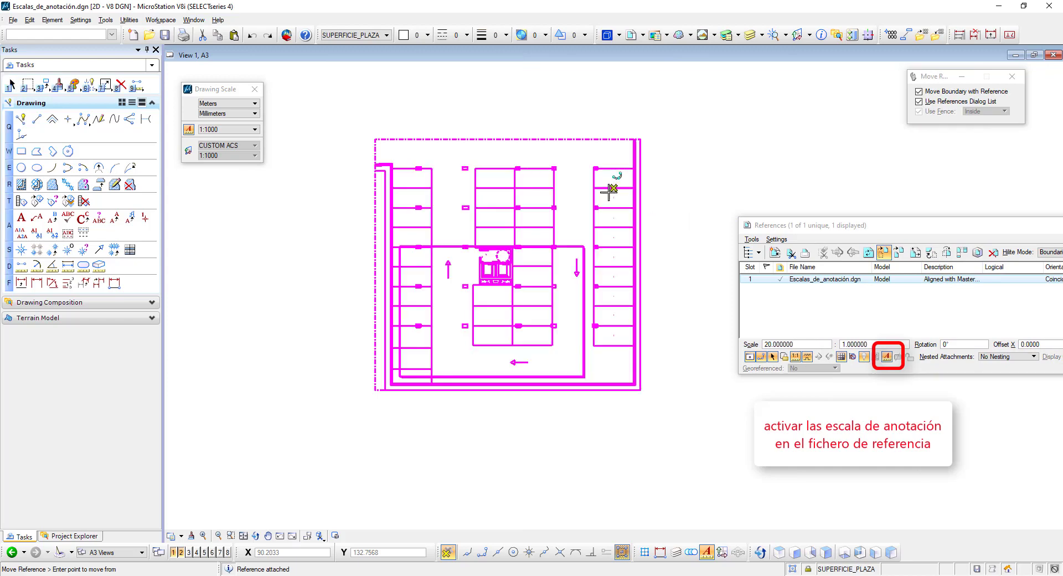
{"action": "left_click", "coordinate": [538, 289]}
{"action": "key", "text": "Escape"}
{"action": "scroll", "coordinate": [538, 293], "scroll_direction": "up", "scroll_amount": 3}
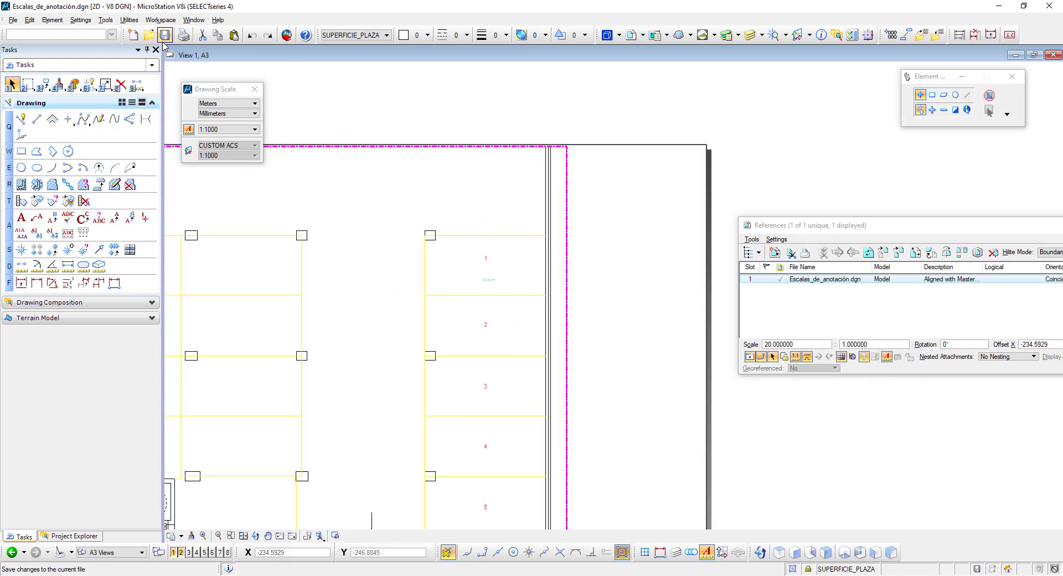
Override the level symbology of the referenced model, setting the levels from 0 through VIG_CARAS to color 0.
{"action": "left_click", "coordinate": [172, 535]}
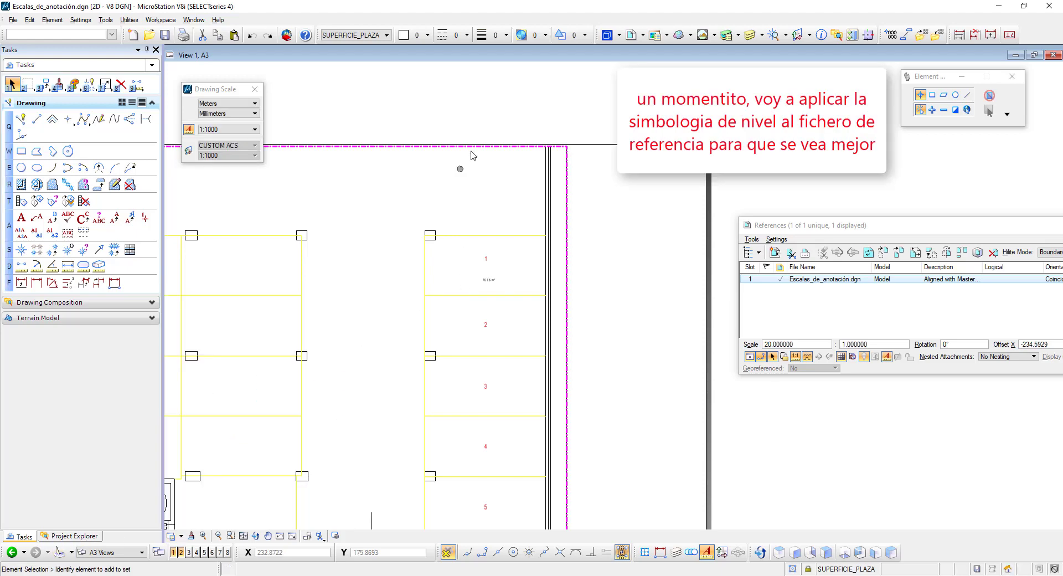
{"action": "left_click", "coordinate": [727, 36]}
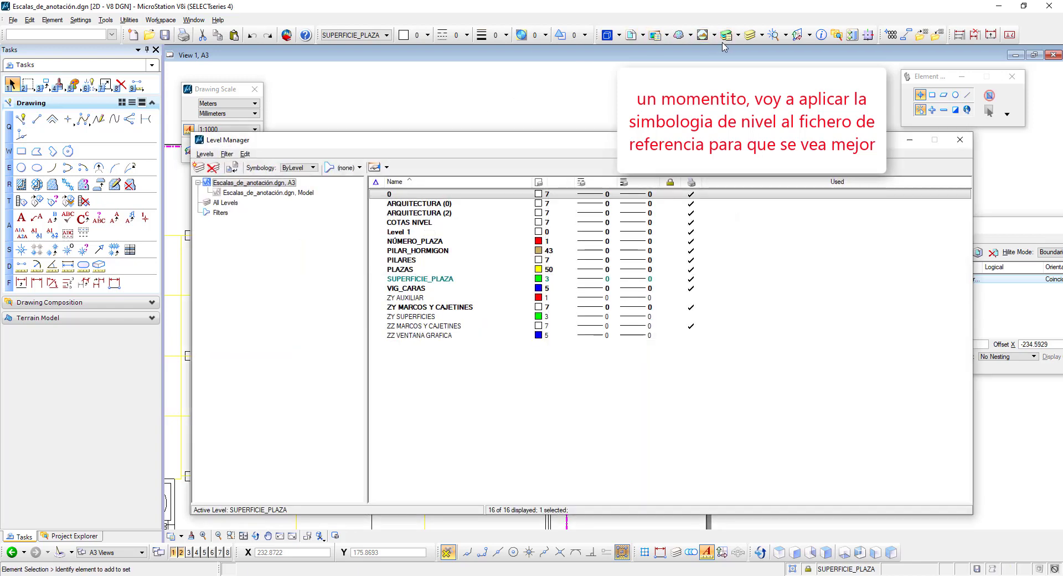
{"action": "left_click", "coordinate": [299, 168]}
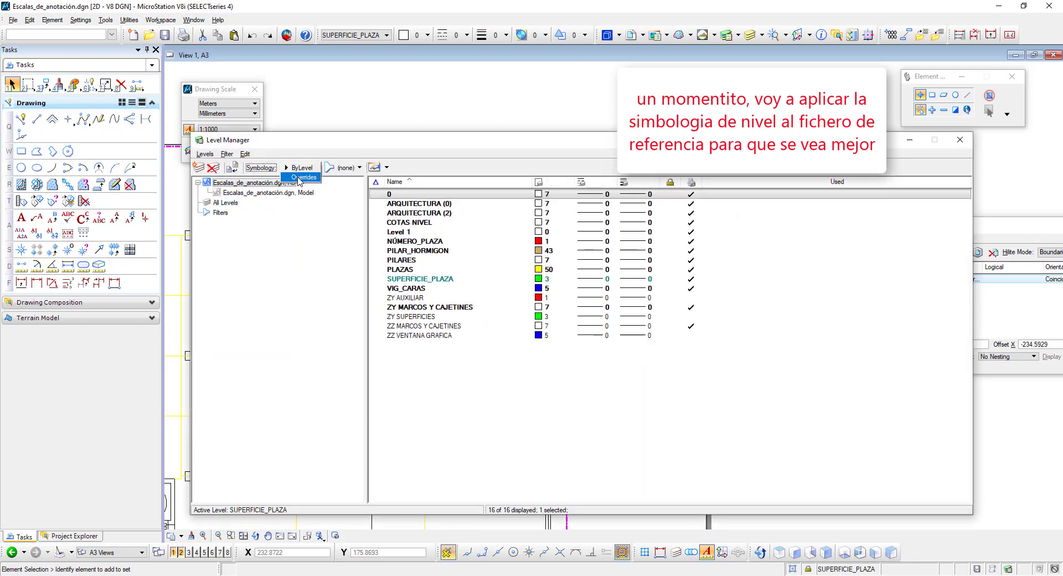
{"action": "left_click", "coordinate": [299, 177]}
{"action": "left_click", "coordinate": [266, 192]}
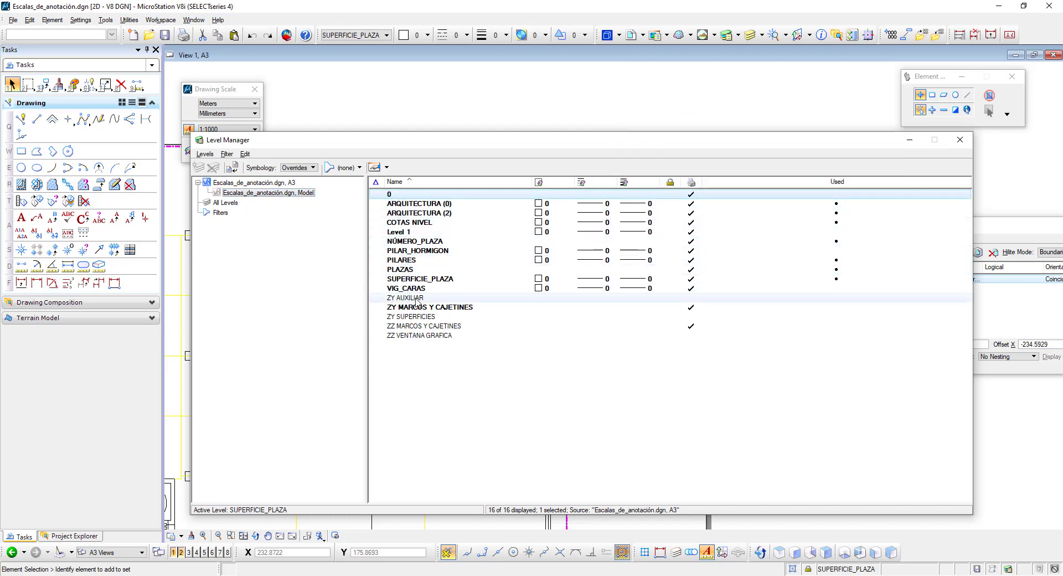
{"action": "left_click", "coordinate": [526, 288], "text": "shift"}
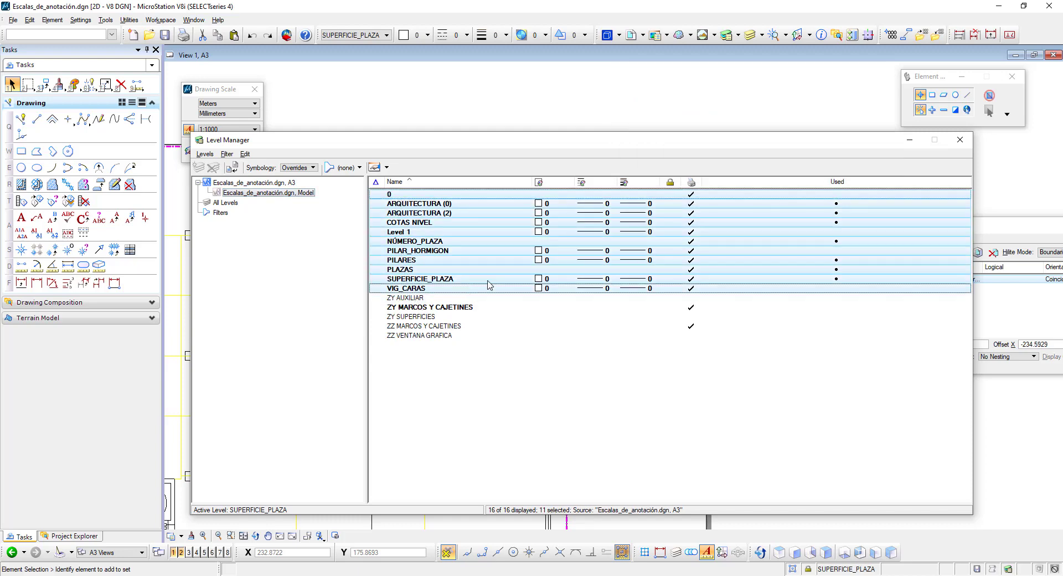
{"action": "left_click", "coordinate": [536, 273]}
{"action": "left_click", "coordinate": [548, 315]}
{"action": "left_click", "coordinate": [718, 420]}
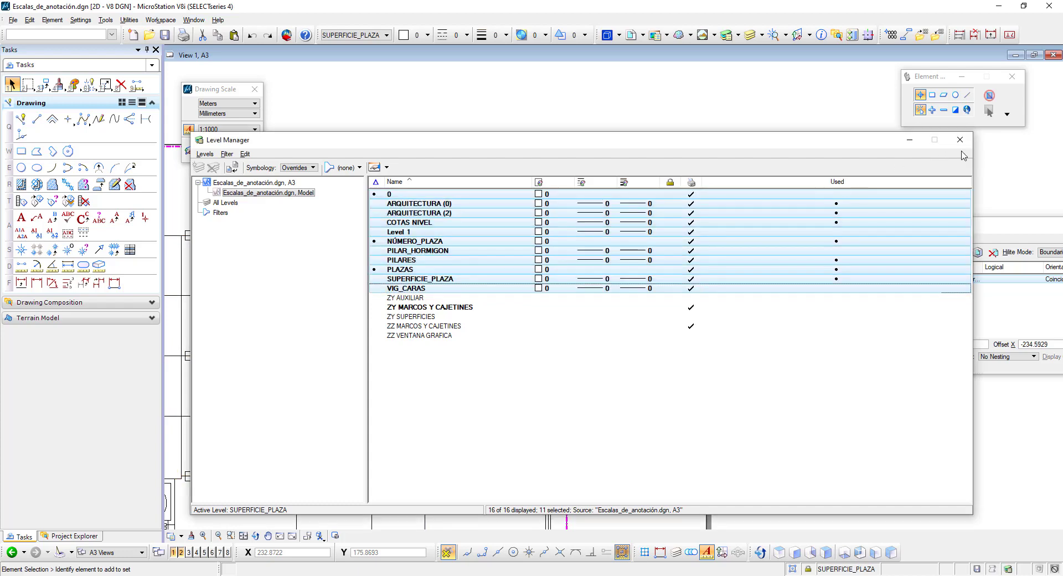
{"action": "left_click", "coordinate": [960, 140]}
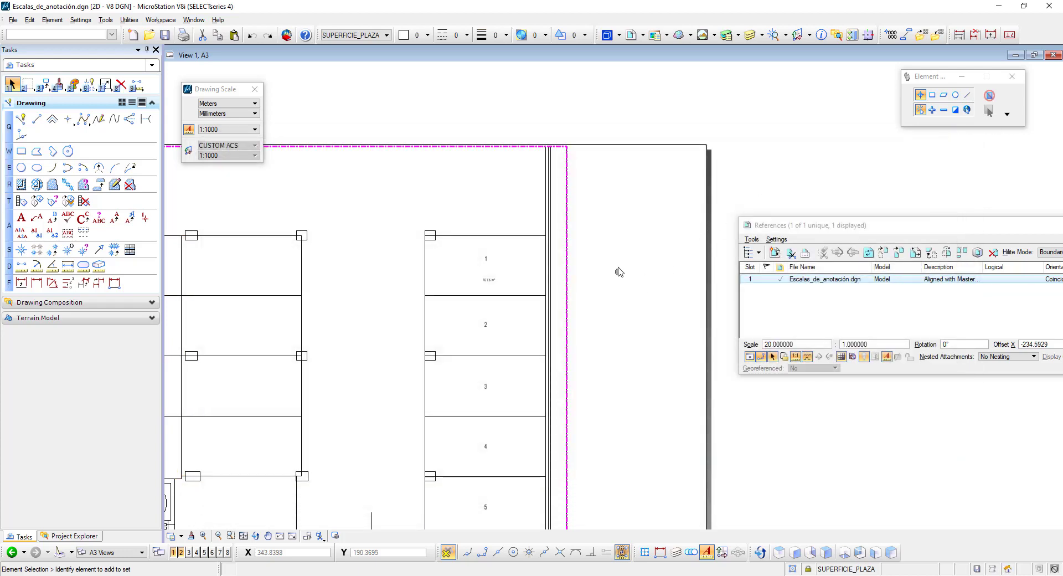
With the annotation scale off, place the text 1 at 3.5 mm height and width beside the number of parking space 1.
{"action": "scroll", "coordinate": [506, 280], "scroll_direction": "up", "scroll_amount": 2}
{"action": "scroll", "coordinate": [516, 238], "scroll_direction": "down", "scroll_amount": 3}
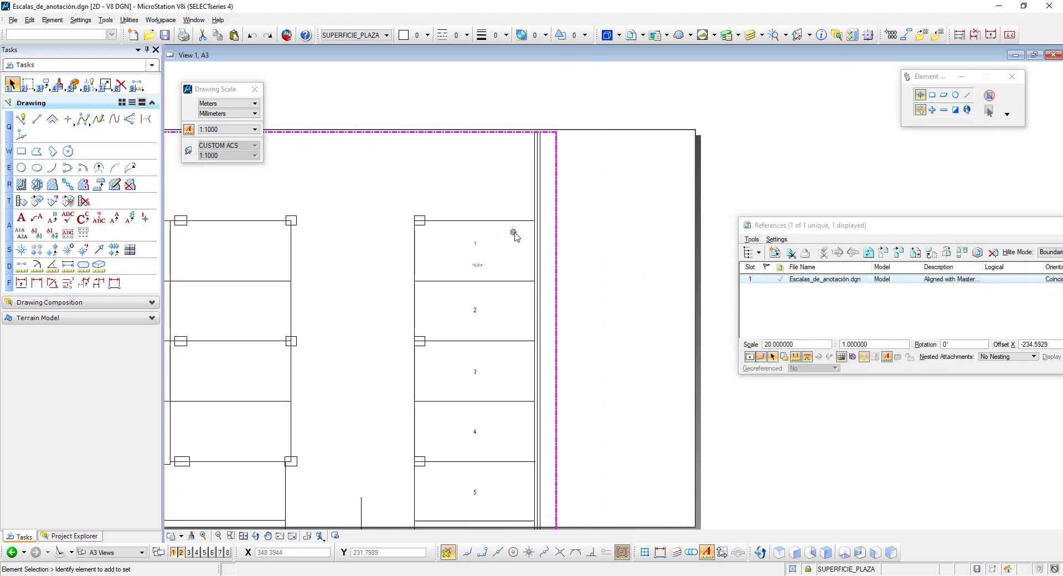
{"action": "scroll", "coordinate": [533, 254], "scroll_direction": "up", "scroll_amount": 2}
{"action": "scroll", "coordinate": [537, 240], "scroll_direction": "up", "scroll_amount": 3}
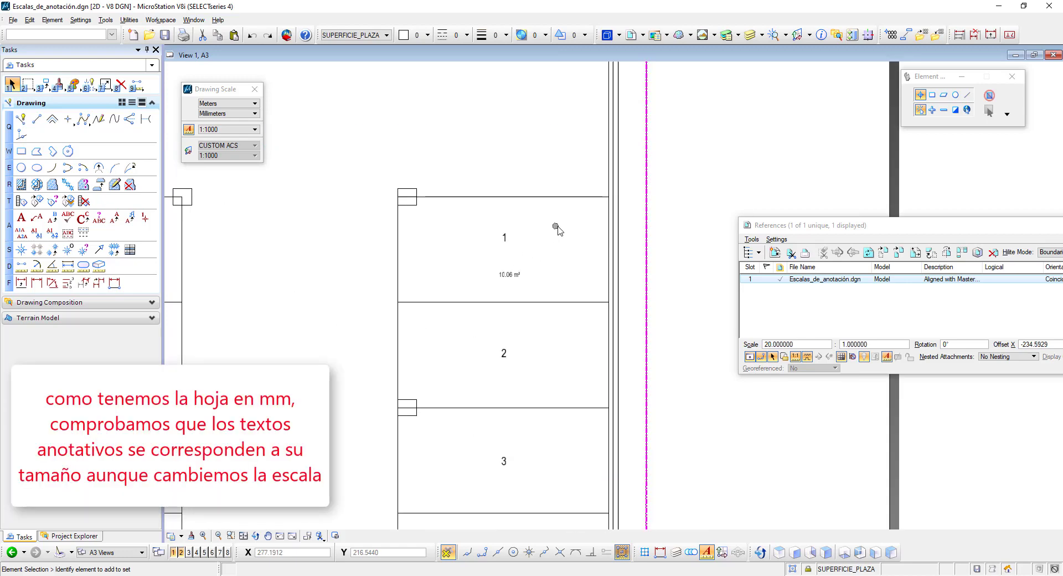
{"action": "left_click", "coordinate": [21, 218]}
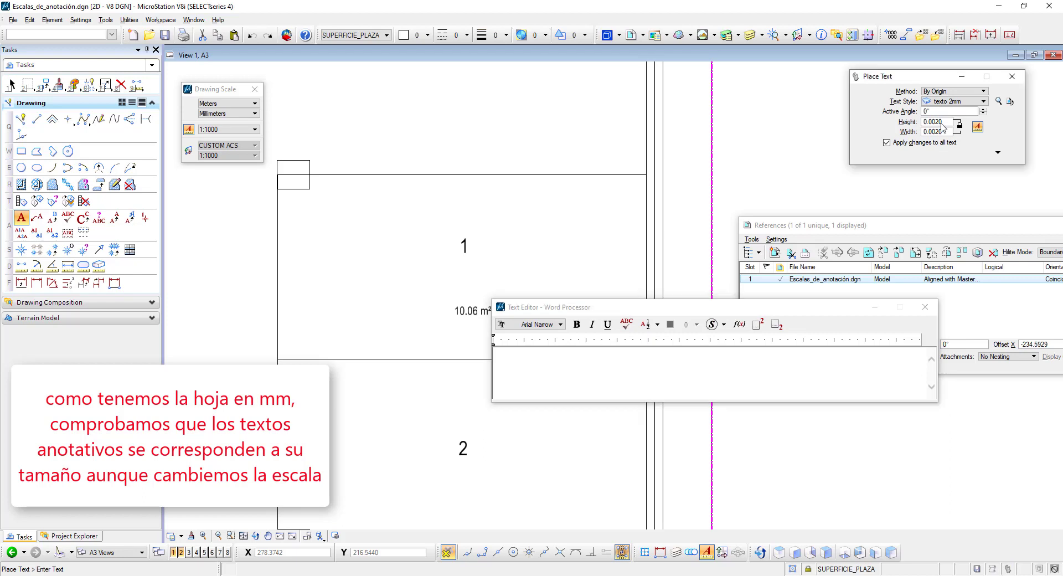
{"action": "left_click", "coordinate": [978, 127]}
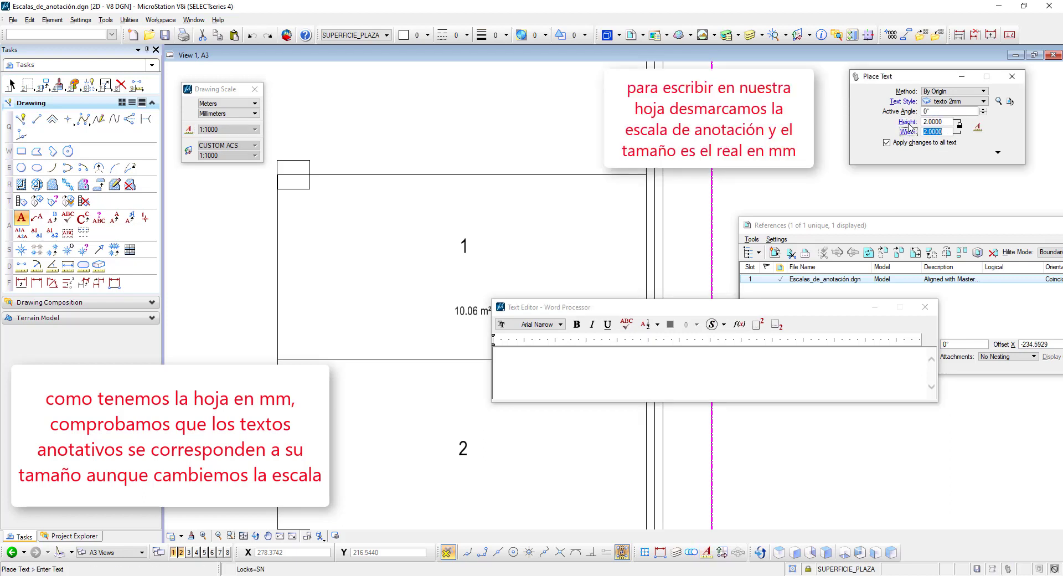
{"action": "left_click", "coordinate": [640, 381]}
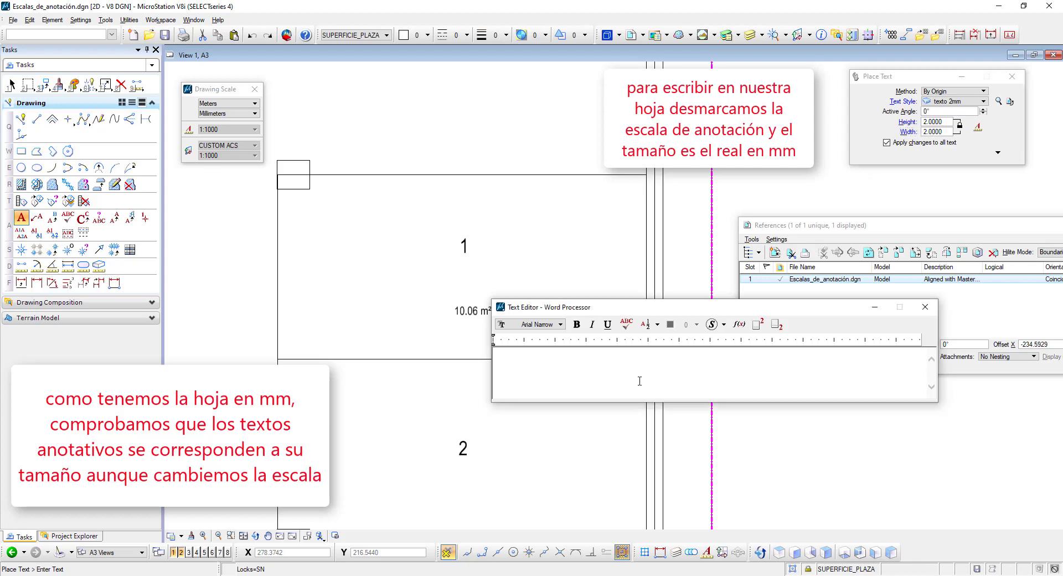
{"action": "left_click", "coordinate": [946, 123]}
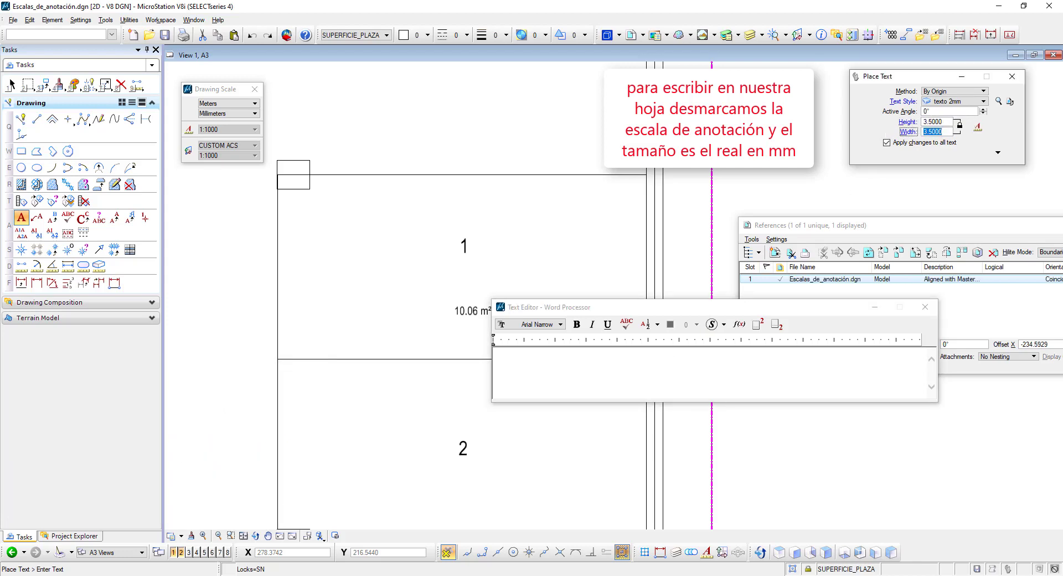
{"action": "left_click", "coordinate": [729, 373]}
{"action": "type", "text": "1"}
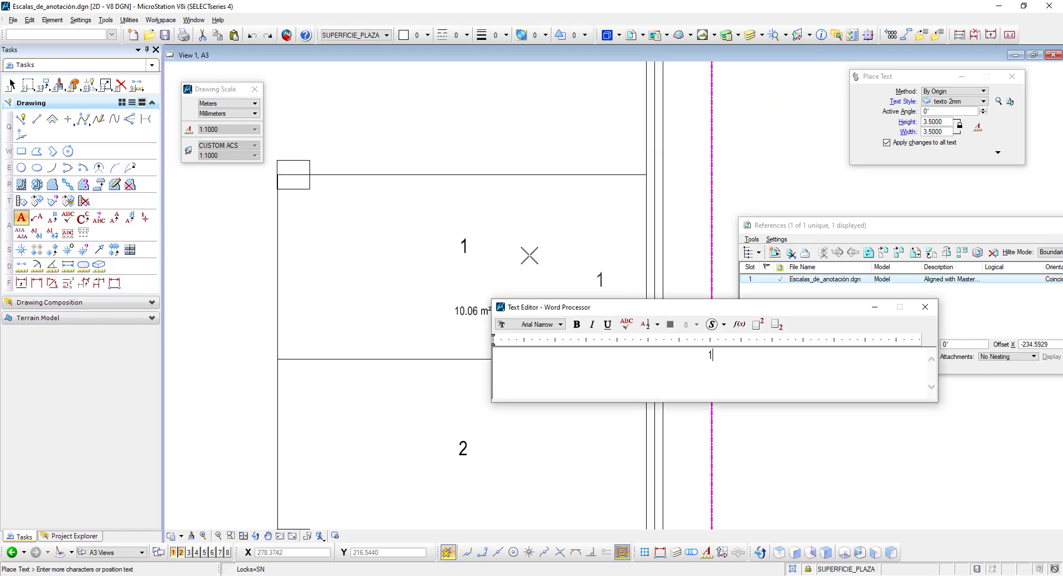
{"action": "left_click", "coordinate": [487, 245]}
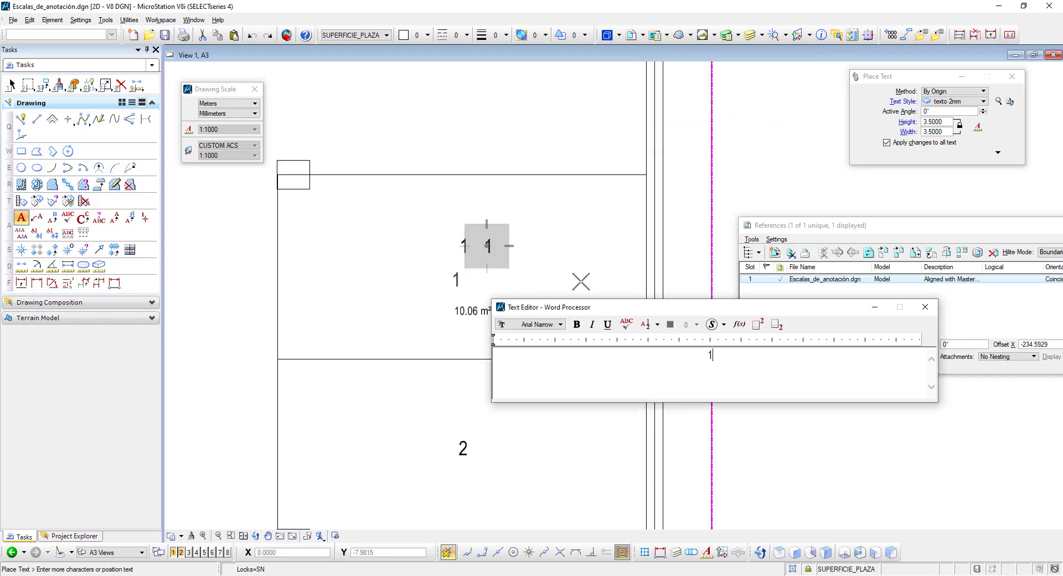
Place the text 10.06 m² at 2 mm height and width just below the area label of parking space 1.
{"action": "left_click", "coordinate": [944, 122]}
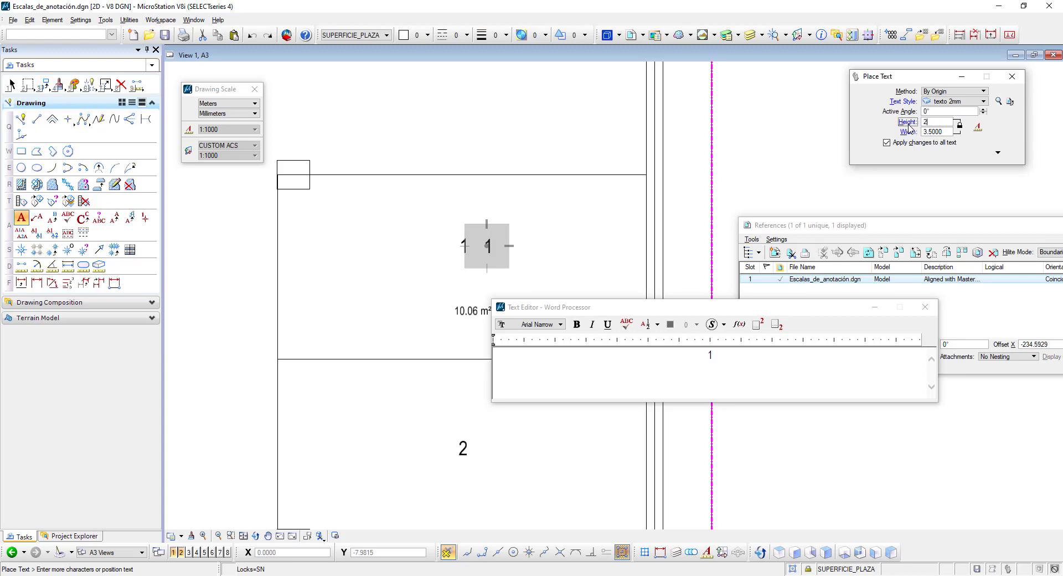
{"action": "left_click", "coordinate": [723, 360]}
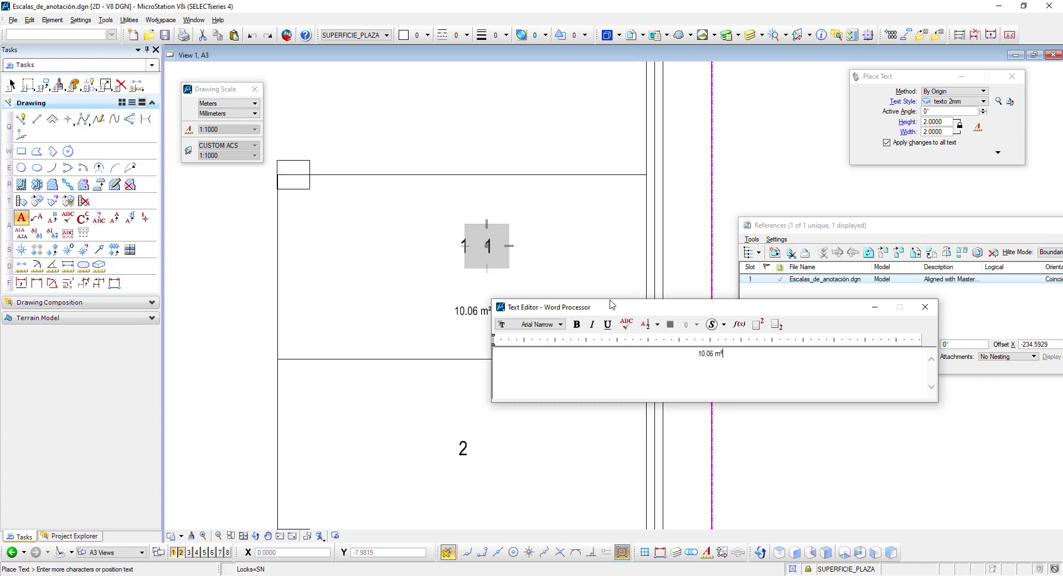
{"action": "left_click_drag", "start_coordinate": [609, 307], "coordinate": [683, 247]}
{"action": "left_click", "coordinate": [469, 328]}
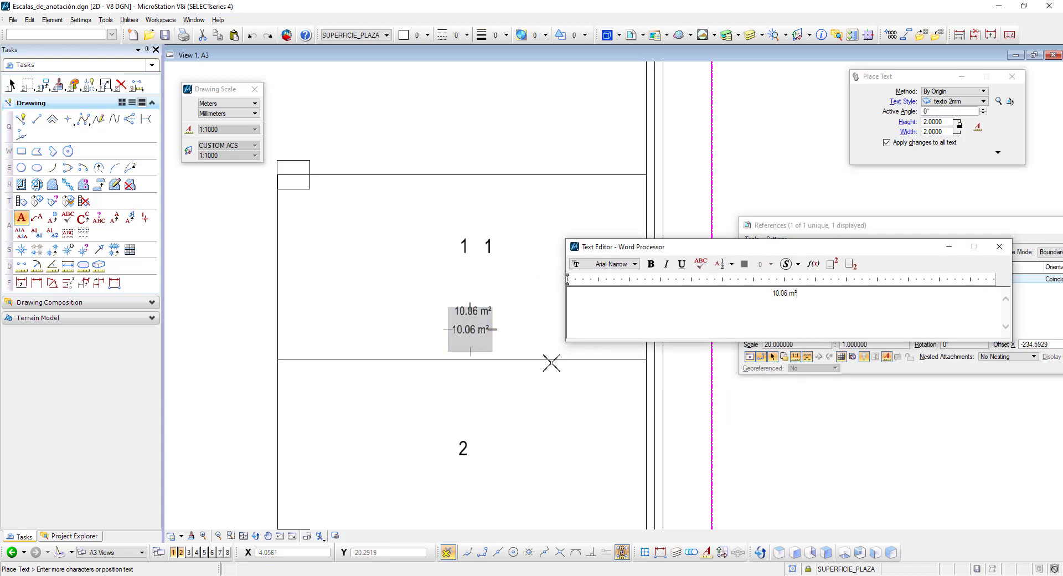
{"action": "left_click", "coordinate": [119, 84]}
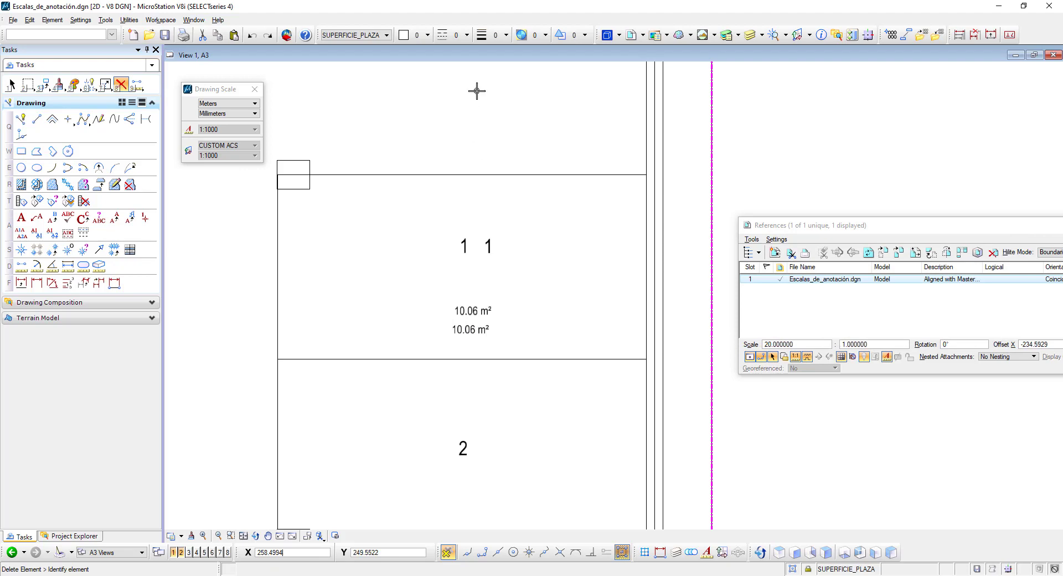
Set the detail scale of the attached Escalas_de_anotación.dgn reference to 1:100.
{"action": "left_click", "coordinate": [630, 36]}
{"action": "left_click", "coordinate": [630, 36]}
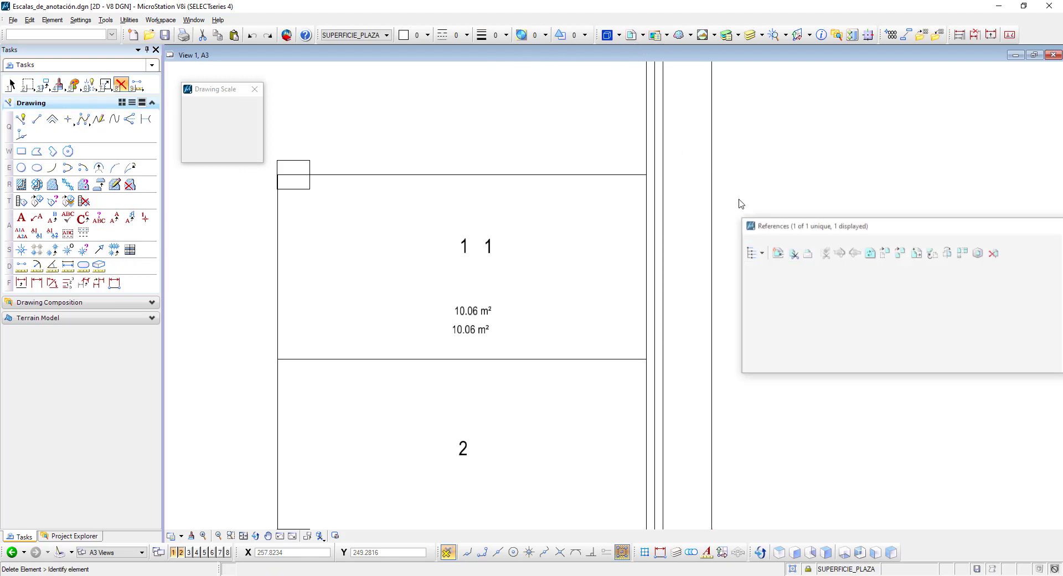
{"action": "left_click", "coordinate": [824, 281]}
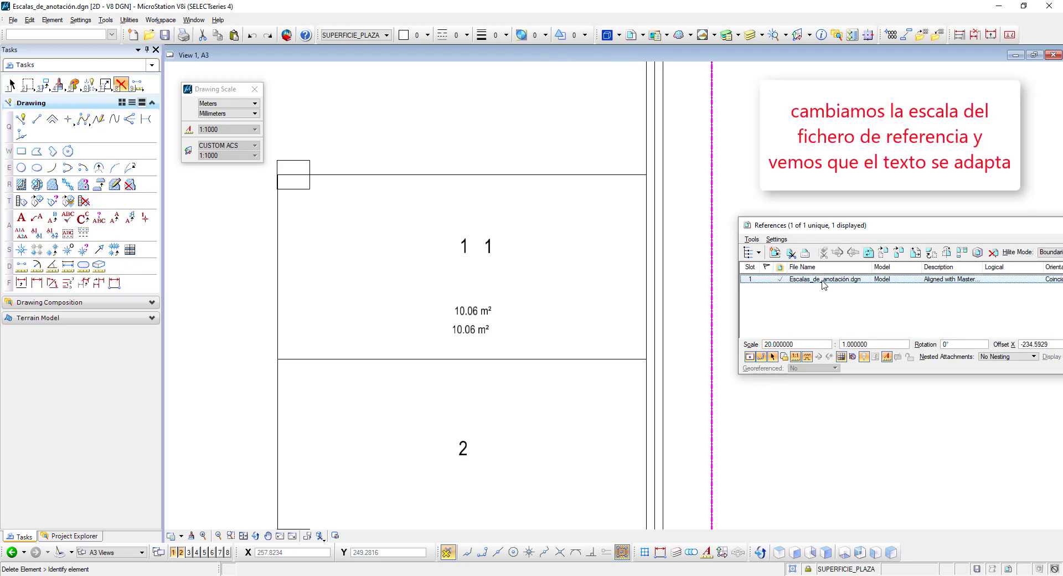
{"action": "double_click", "coordinate": [830, 281]}
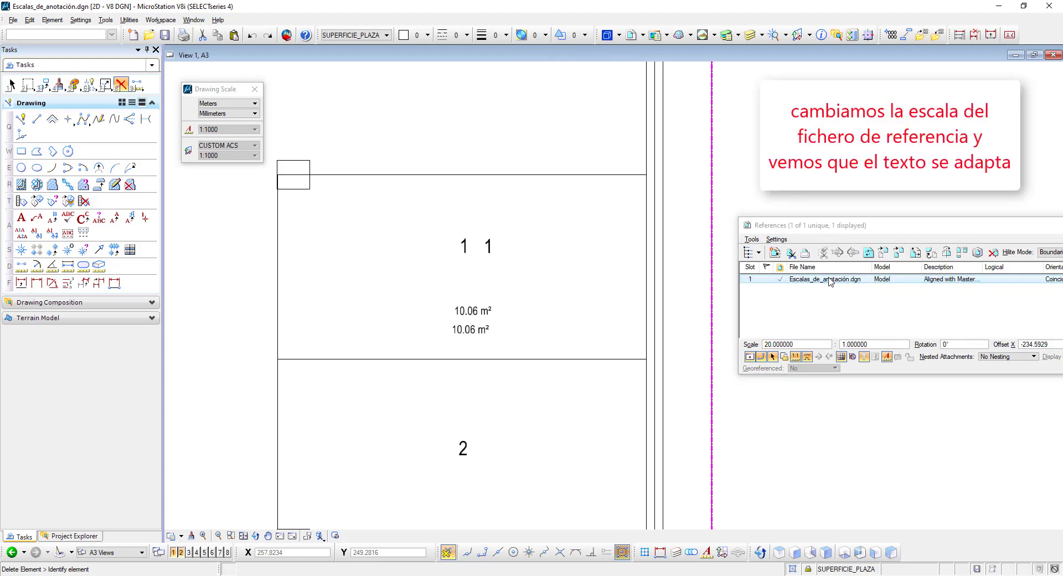
{"action": "left_click", "coordinate": [720, 235]}
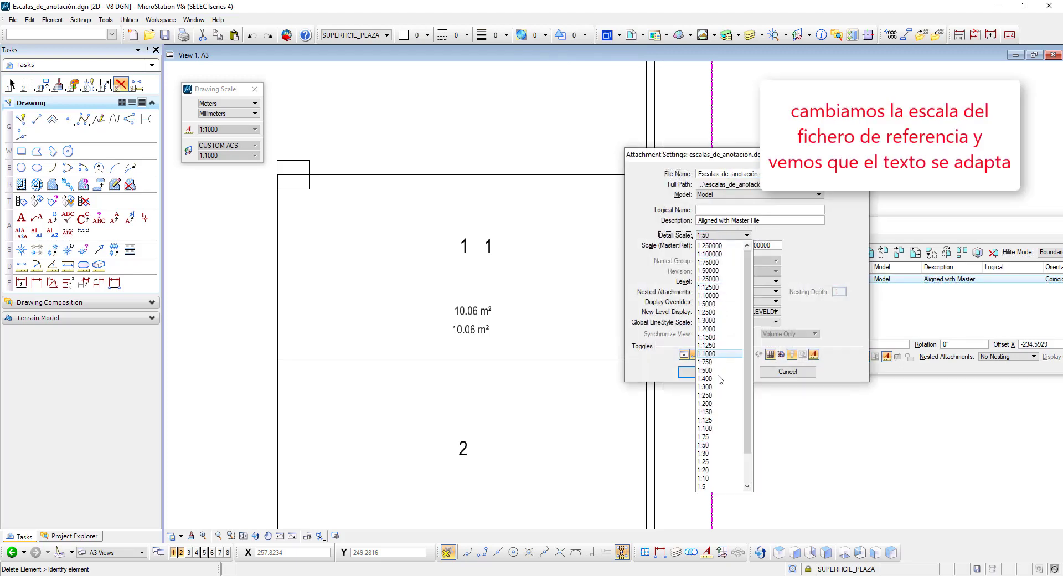
{"action": "left_click", "coordinate": [711, 429]}
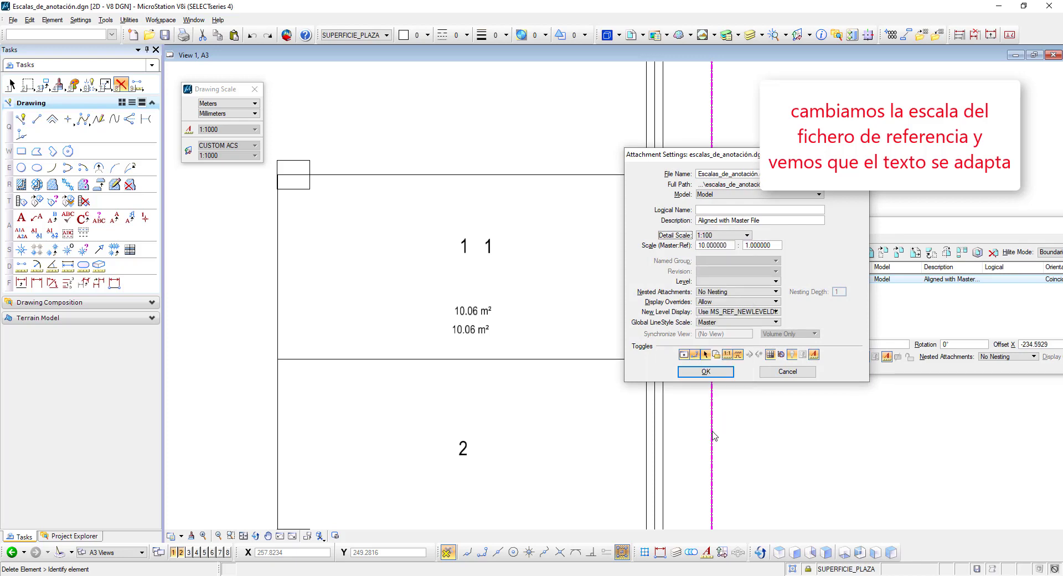
{"action": "left_click", "coordinate": [706, 372]}
Move the rescaled reference so that the parking plan lies inside the A3 sheet, and close the references list.
{"action": "scroll", "coordinate": [506, 308], "scroll_direction": "down", "scroll_amount": 5}
{"action": "scroll", "coordinate": [548, 249], "scroll_direction": "down", "scroll_amount": 2}
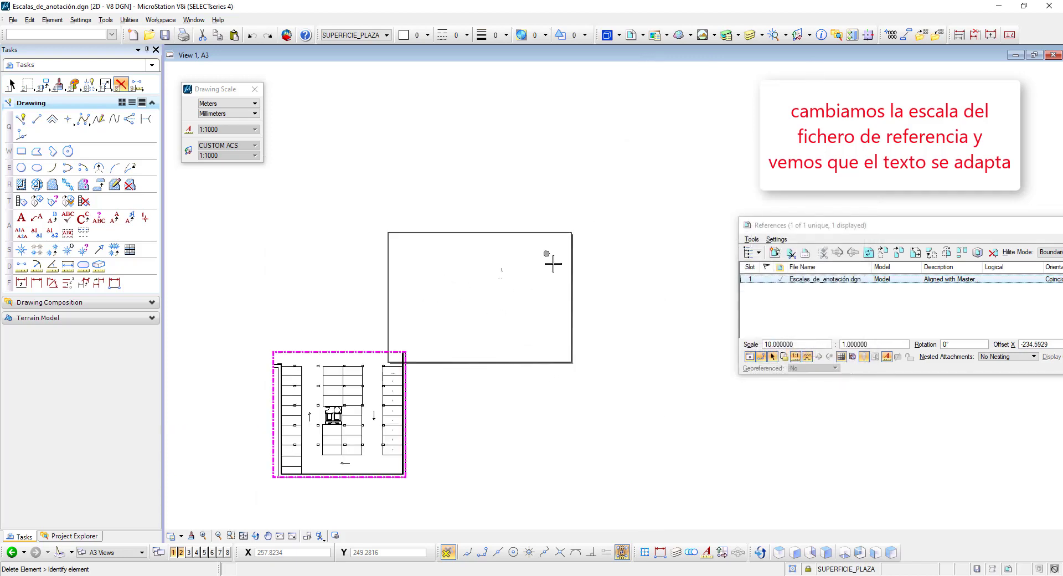
{"action": "left_click", "coordinate": [751, 238]}
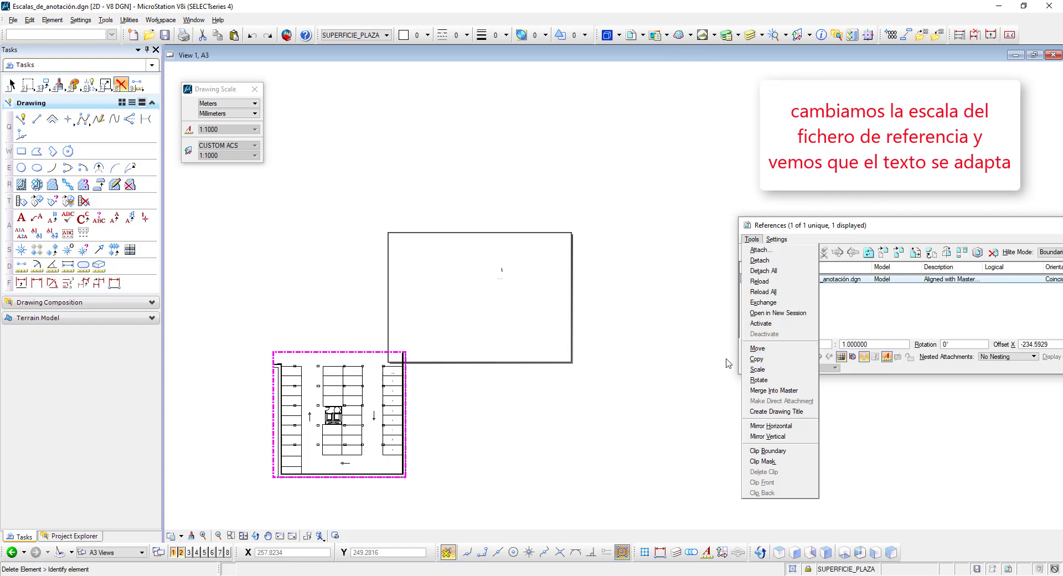
{"action": "left_click", "coordinate": [758, 347]}
{"action": "left_click", "coordinate": [392, 415]}
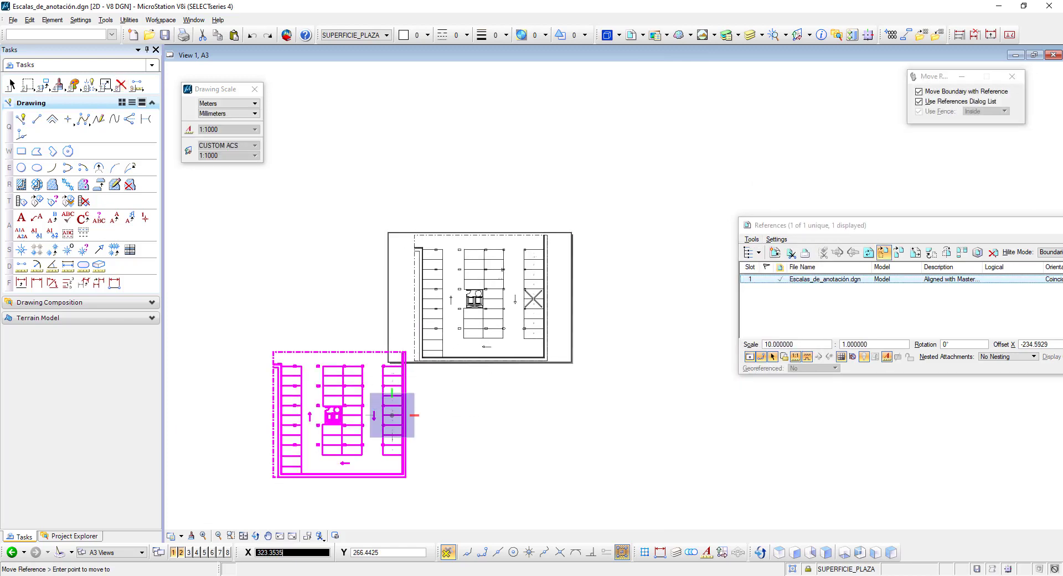
{"action": "left_click", "coordinate": [533, 297]}
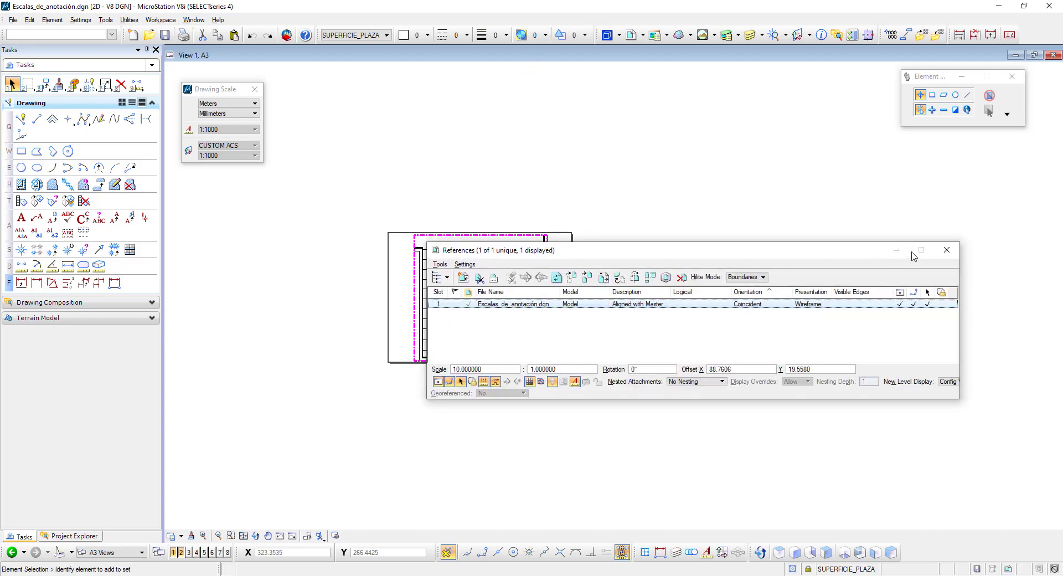
{"action": "left_click", "coordinate": [945, 244]}
Move the separately placed texts 1 and 10.06 m² beside the number and area label of parking space 1.
{"action": "scroll", "coordinate": [481, 335], "scroll_direction": "up", "scroll_amount": 5}
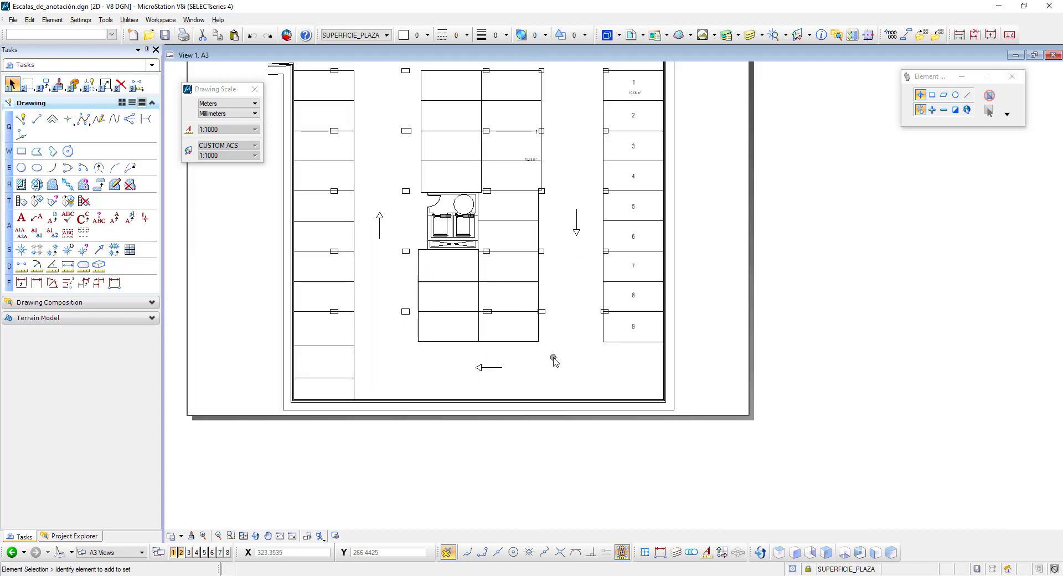
{"action": "scroll", "coordinate": [576, 160], "scroll_direction": "up", "scroll_amount": 2}
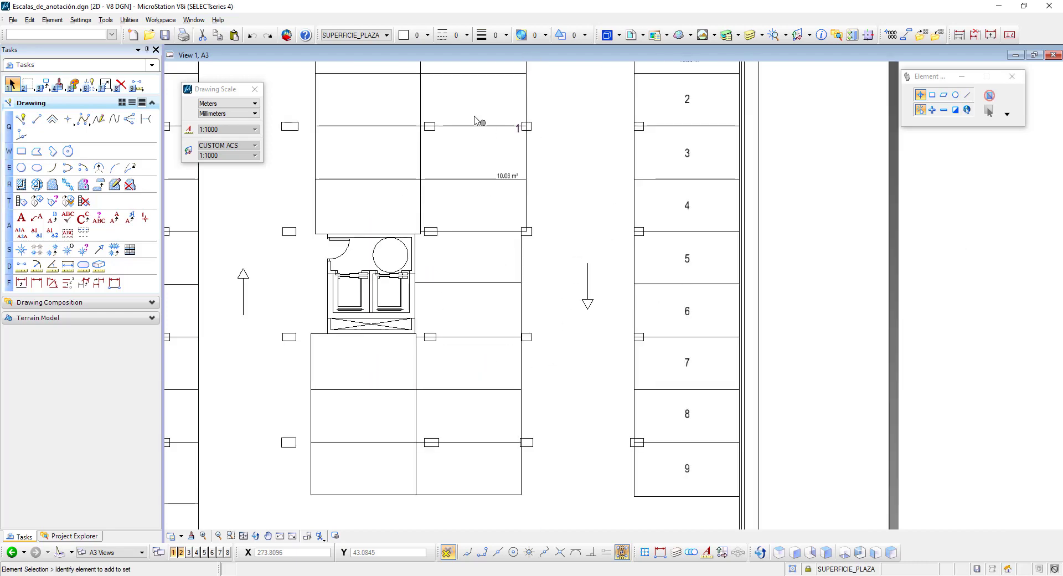
{"action": "left_click", "coordinate": [44, 84]}
{"action": "left_click", "coordinate": [83, 108]}
{"action": "left_click", "coordinate": [520, 129]}
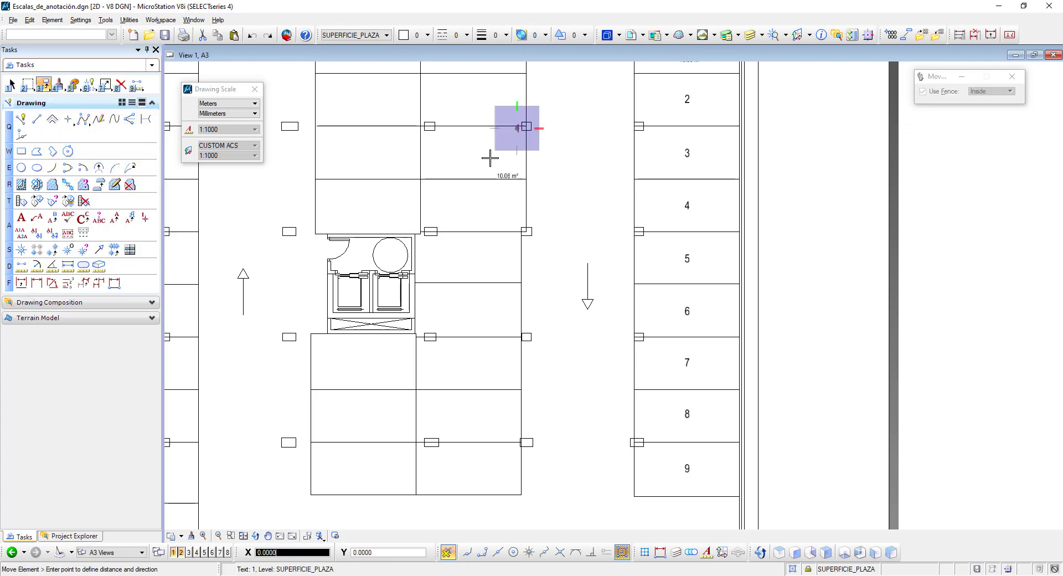
{"action": "scroll", "coordinate": [490, 160], "scroll_direction": "down", "scroll_amount": 2}
{"action": "scroll", "coordinate": [609, 96], "scroll_direction": "up", "scroll_amount": 5}
{"action": "left_click", "coordinate": [579, 100]}
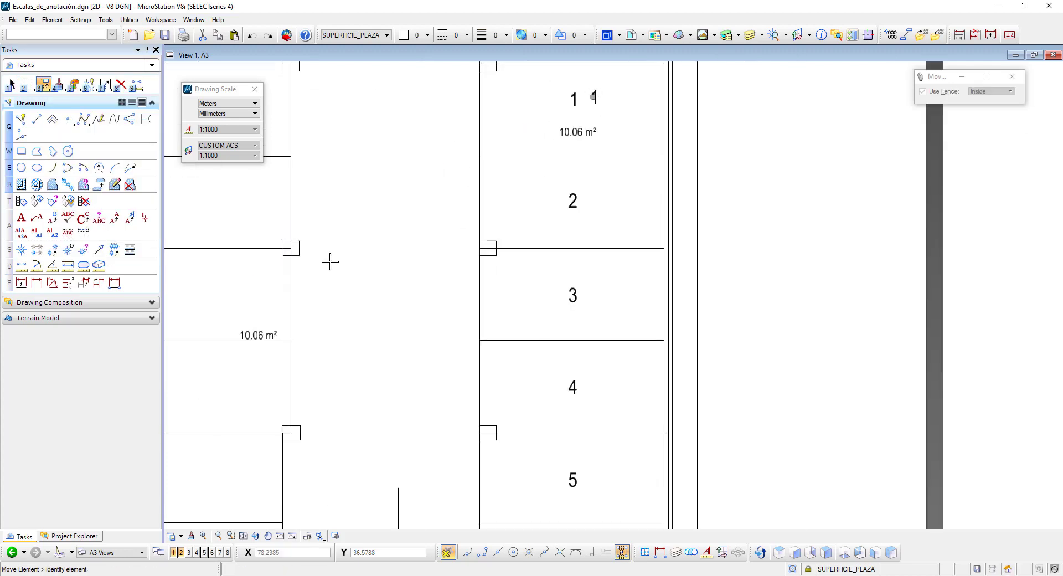
{"action": "left_click", "coordinate": [264, 326]}
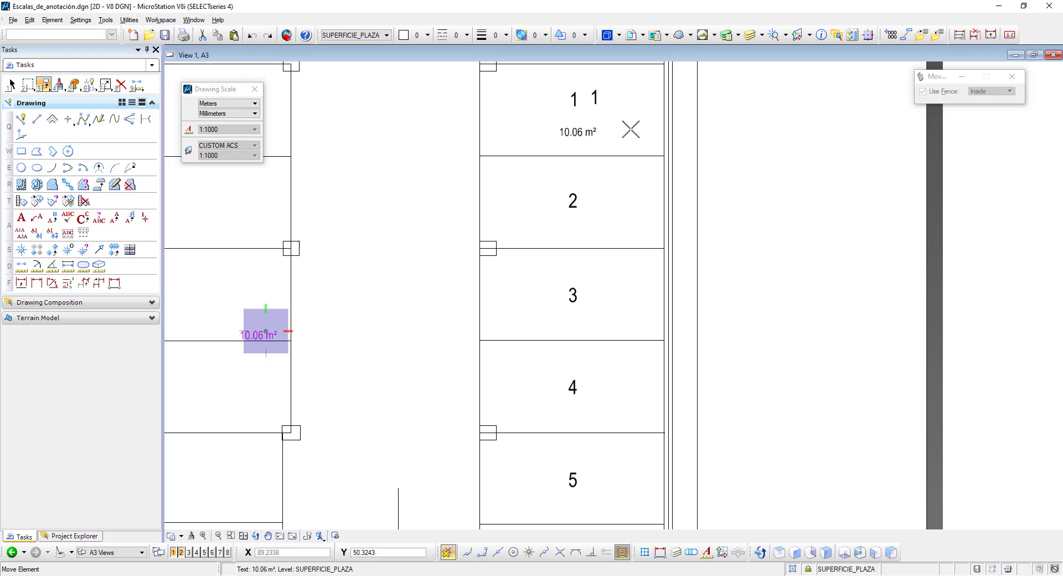
{"action": "left_click", "coordinate": [629, 125]}
Delete the comparison texts 10.06 m² and 1 from parking space 1 and fit the whole A3 sheet in the view.
{"action": "scroll", "coordinate": [651, 93], "scroll_direction": "up", "scroll_amount": 2}
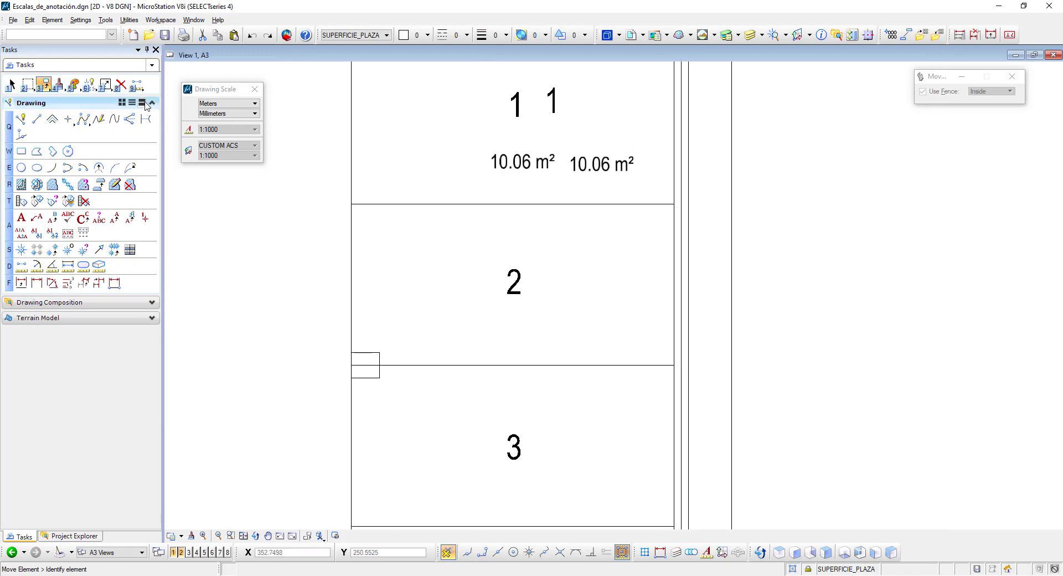
{"action": "left_click", "coordinate": [121, 85]}
{"action": "left_click", "coordinate": [594, 162]}
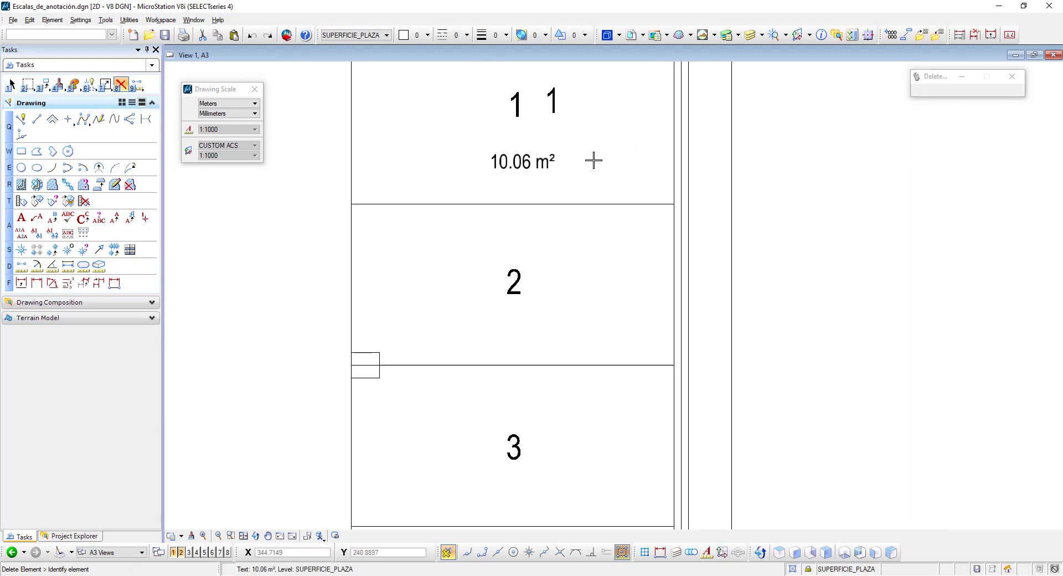
{"action": "left_click", "coordinate": [552, 104]}
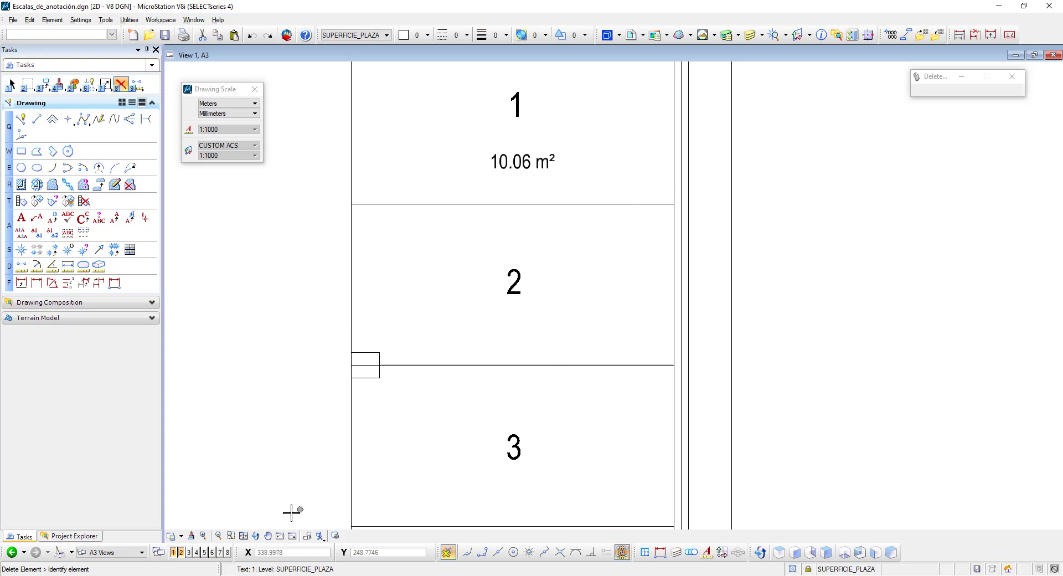
{"action": "left_click", "coordinate": [243, 536]}
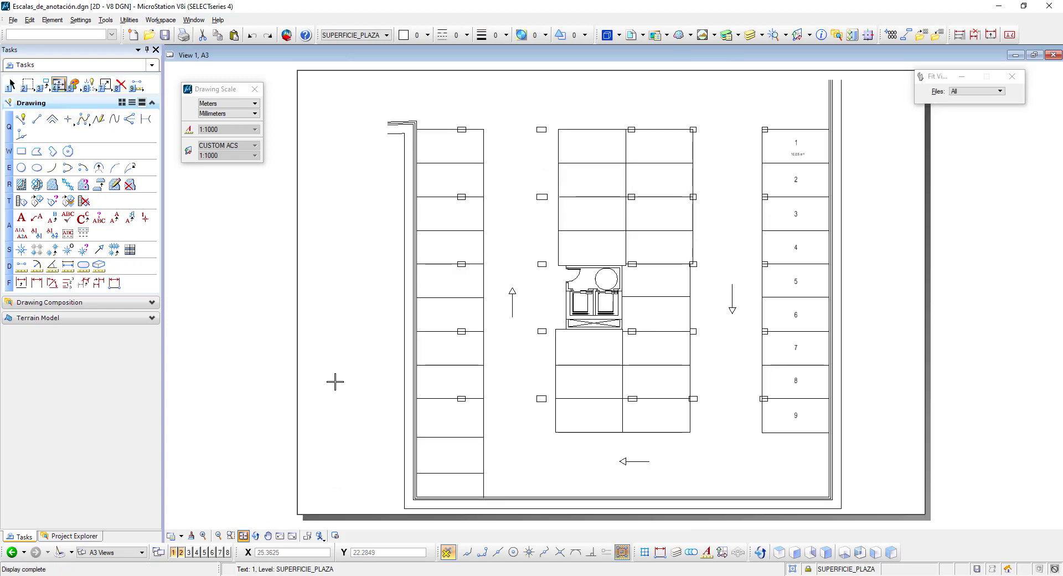